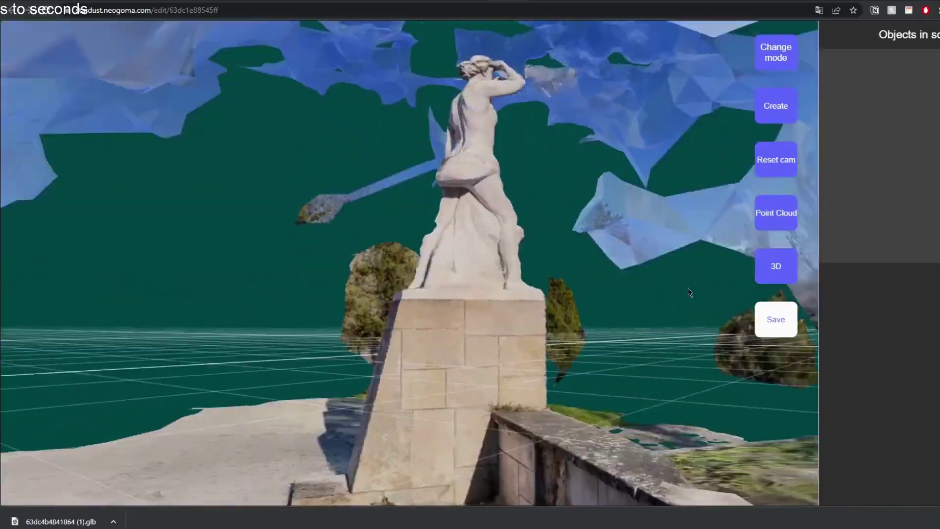
Inspect the scanned 3D maps of the statues, the train and the building facade from different angles.
{"action": "left_click_drag", "start_coordinate": [688, 292], "coordinate": [391, 338]}
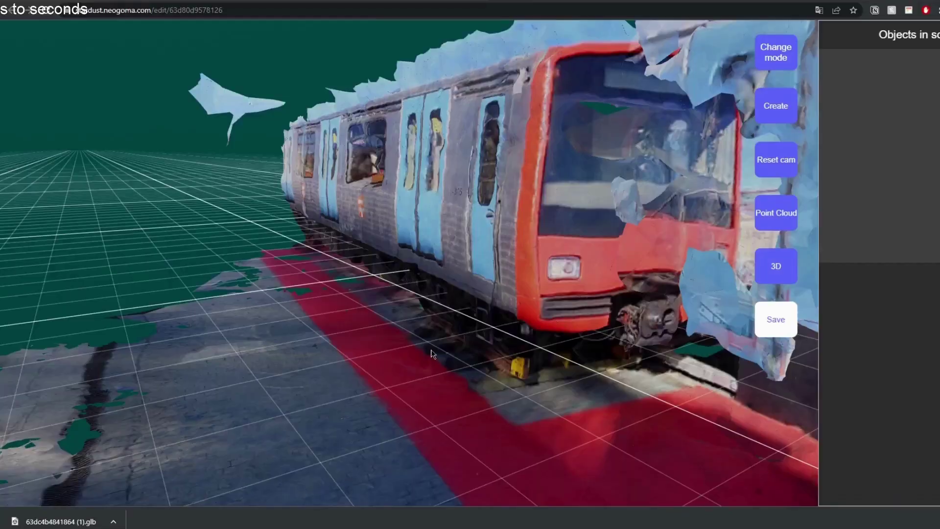
{"action": "right_click_drag", "start_coordinate": [432, 350], "coordinate": [451, 340]}
{"action": "left_click_drag", "start_coordinate": [451, 340], "coordinate": [557, 335]}
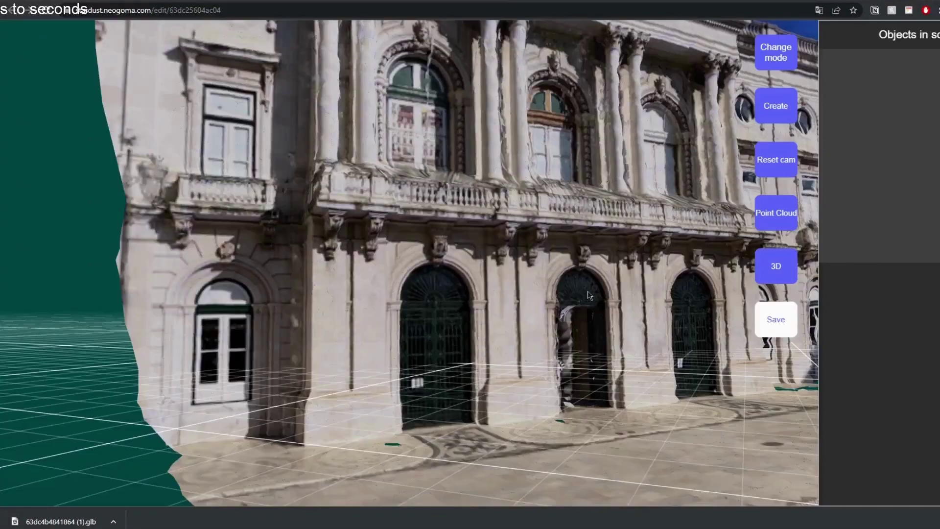
{"action": "left_click_drag", "start_coordinate": [589, 295], "coordinate": [271, 360]}
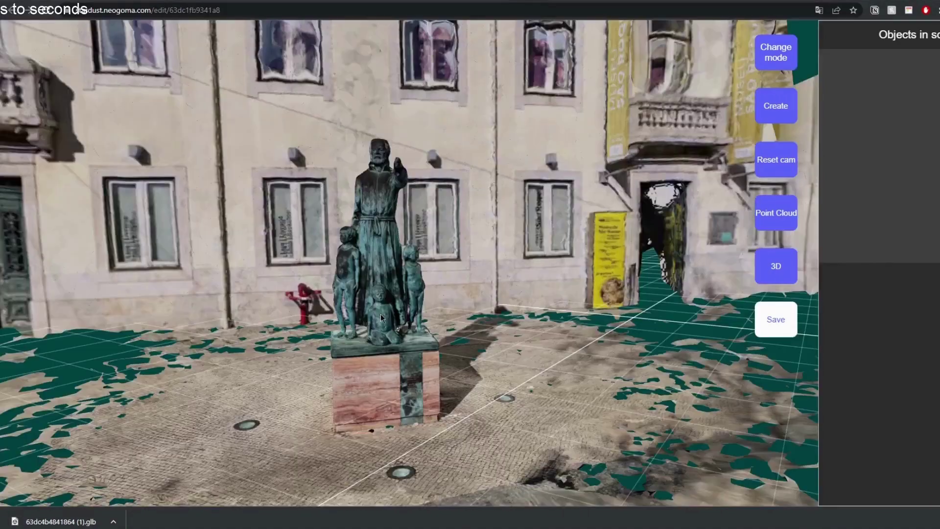
{"action": "left_click_drag", "start_coordinate": [381, 318], "coordinate": [315, 307]}
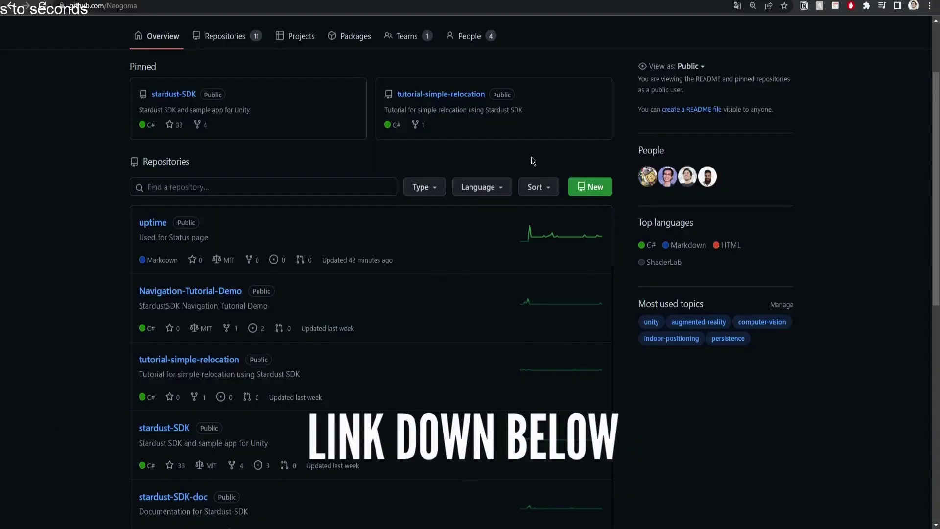
Open the stardust-SDK repository and review the notes of its 1.1 release.
{"action": "scroll", "coordinate": [321, 362], "scroll_direction": "down", "scroll_amount": 1}
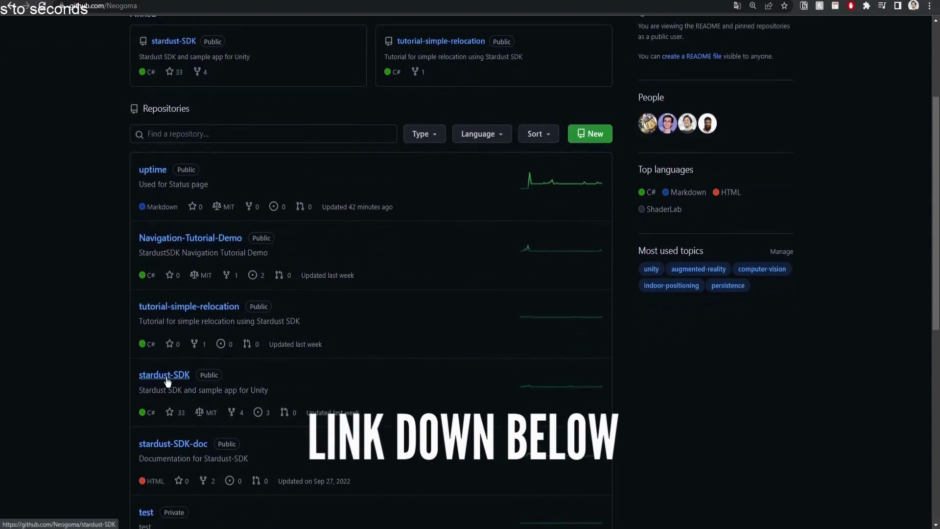
{"action": "left_click", "coordinate": [166, 379]}
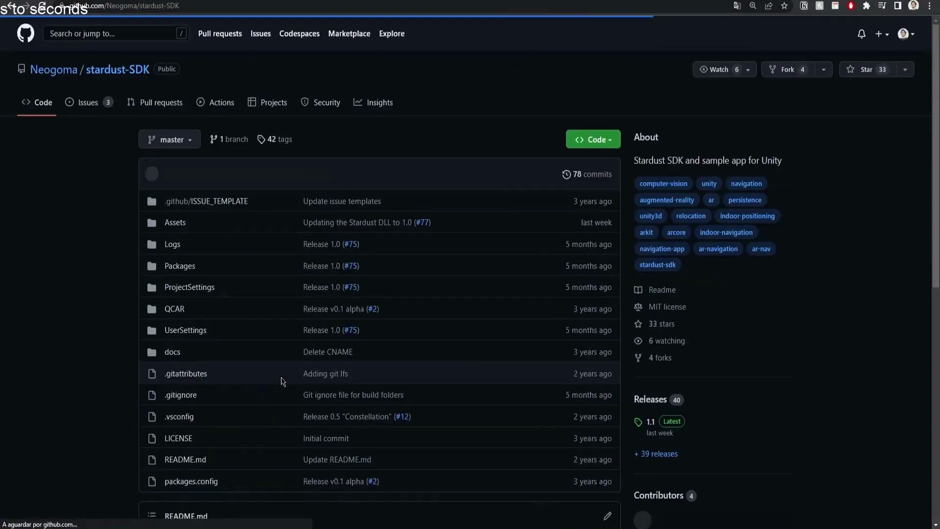
{"action": "scroll", "coordinate": [695, 357], "scroll_direction": "down", "scroll_amount": 2}
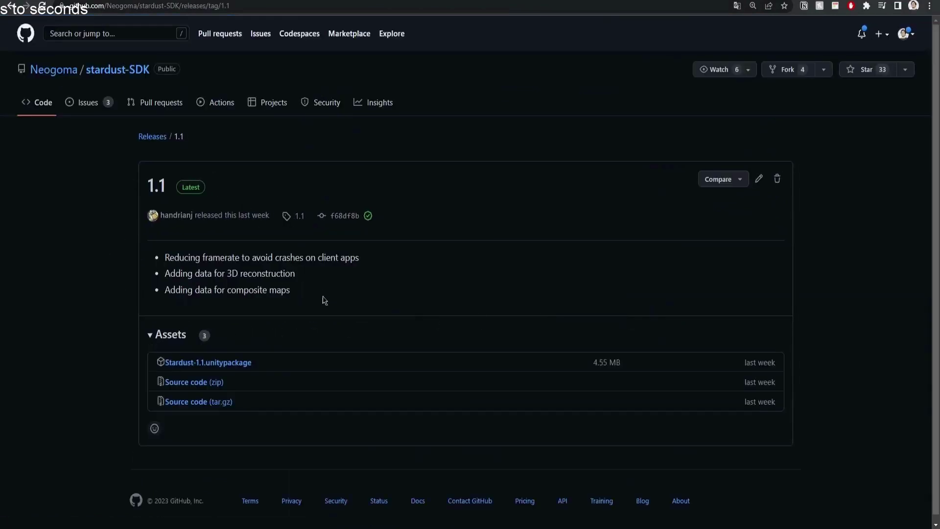
{"action": "left_click_drag", "start_coordinate": [299, 291], "coordinate": [164, 248]}
{"action": "left_click", "coordinate": [366, 293]}
Return to the Neogoma organization page and look through its repositories for the navigation and relocation tutorials.
{"action": "left_click", "coordinate": [76, 81]}
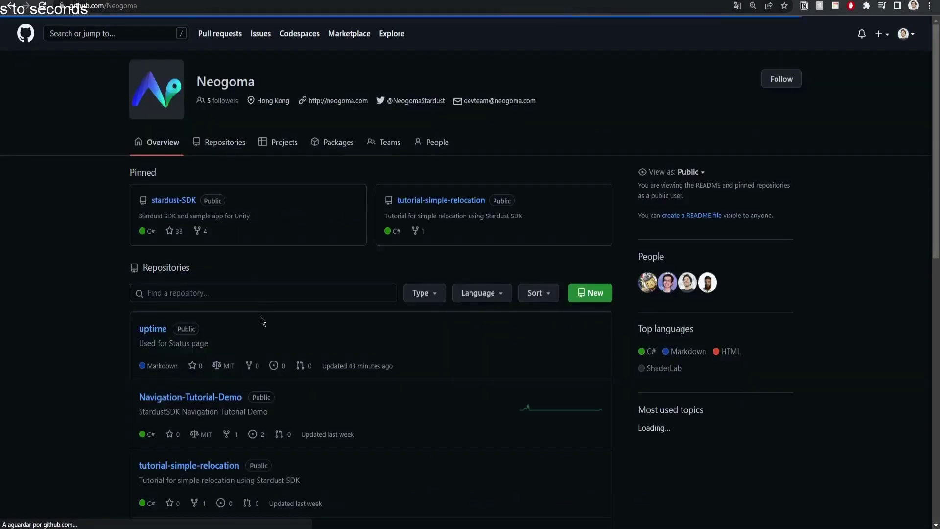
{"action": "scroll", "coordinate": [230, 325], "scroll_direction": "down", "scroll_amount": 6}
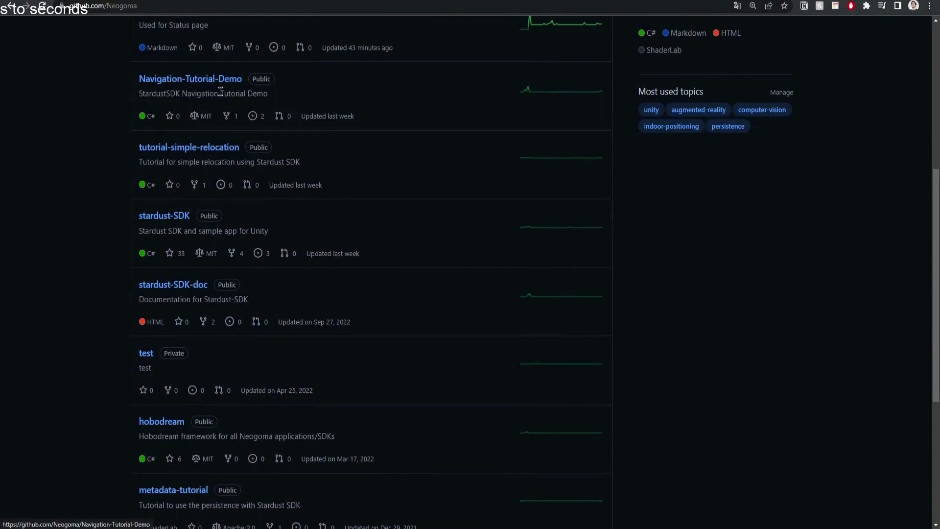
{"action": "scroll", "coordinate": [311, 202], "scroll_direction": "down", "scroll_amount": 2}
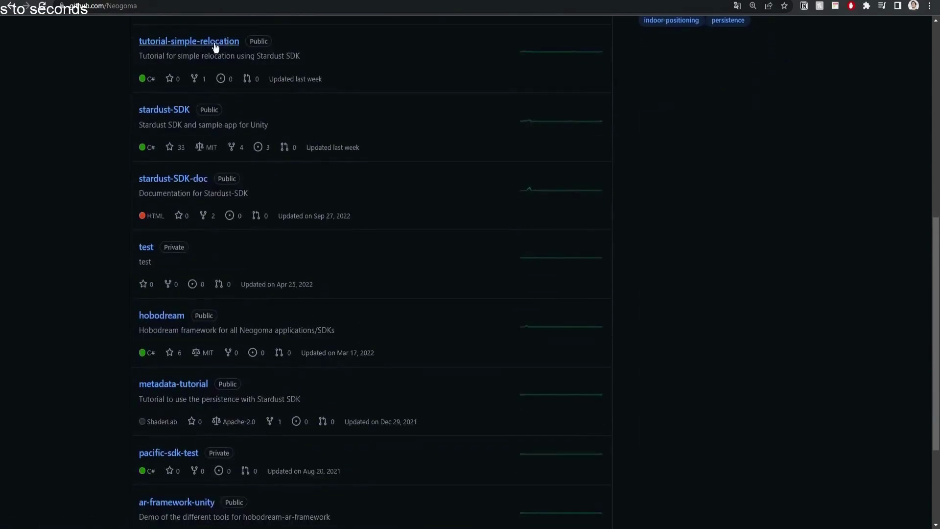
{"action": "scroll", "coordinate": [261, 247], "scroll_direction": "up", "scroll_amount": 5}
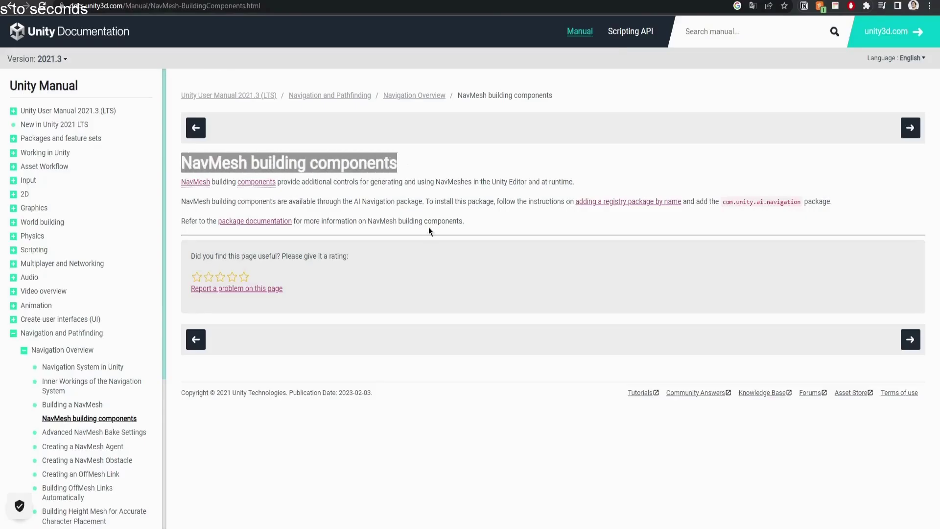
Copy the package name com.unity.ai.navigation from the NavMesh building components documentation.
{"action": "left_click", "coordinate": [503, 225]}
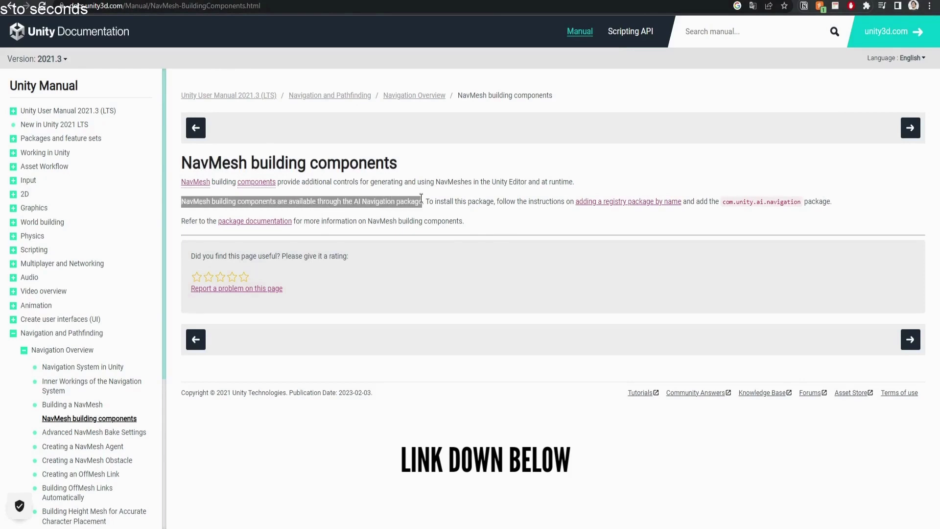
{"action": "left_click_drag", "start_coordinate": [421, 198], "coordinate": [423, 199]}
{"action": "left_click_drag", "start_coordinate": [723, 202], "coordinate": [783, 201]}
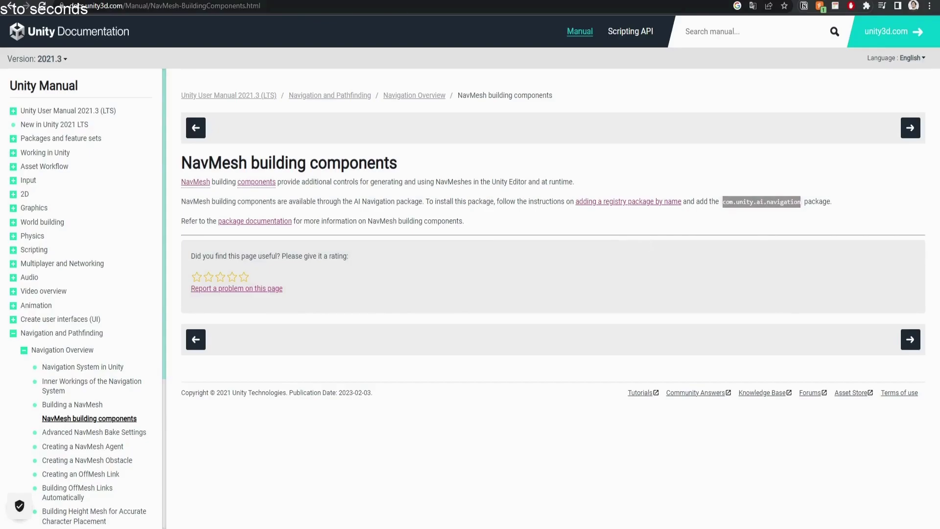
Switch to Unity and add the package com.unity.ai.navigation by name through the Package Manager.
{"action": "key", "text": "alt+Tab"}
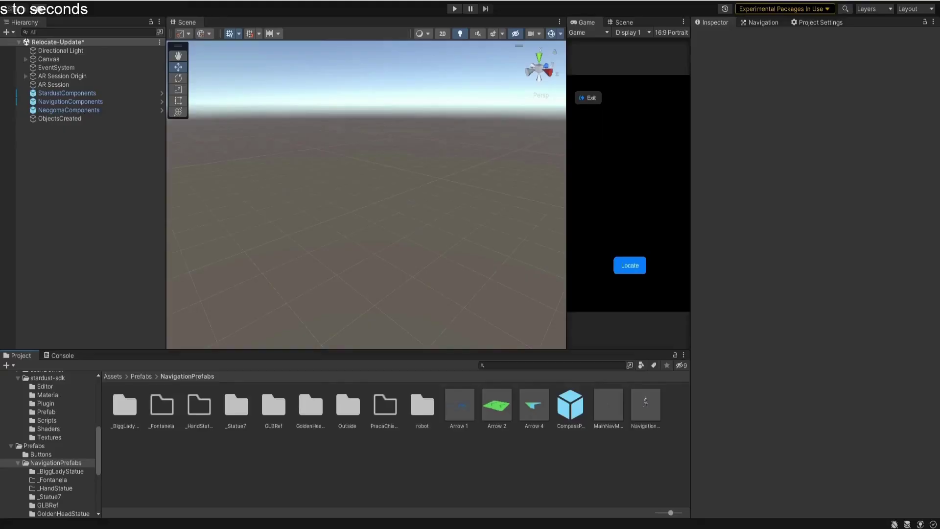
{"action": "left_click", "coordinate": [205, 1]}
{"action": "left_click", "coordinate": [224, 92]}
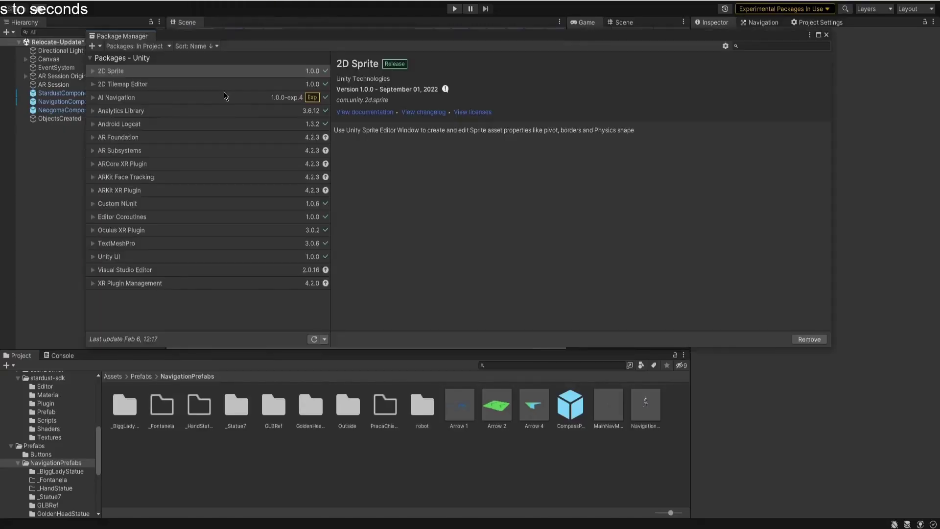
{"action": "left_click", "coordinate": [161, 45]}
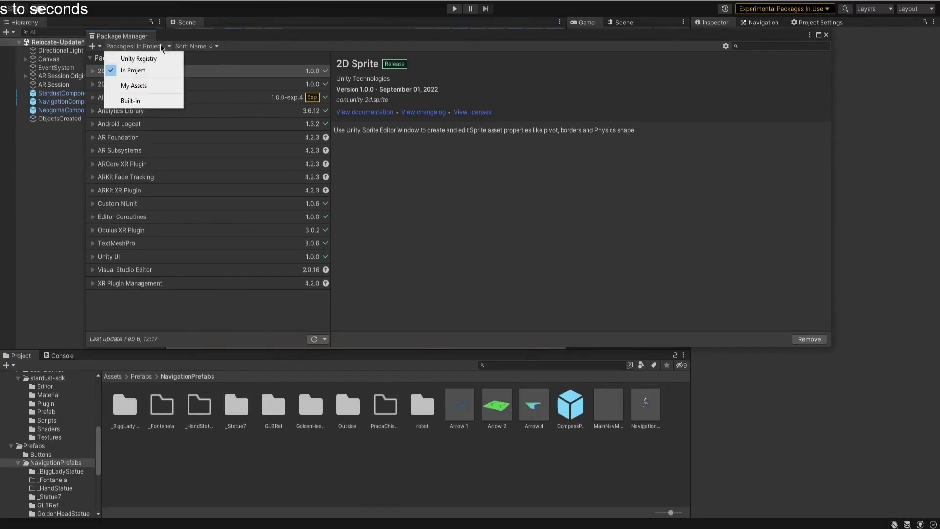
{"action": "left_click", "coordinate": [100, 46]}
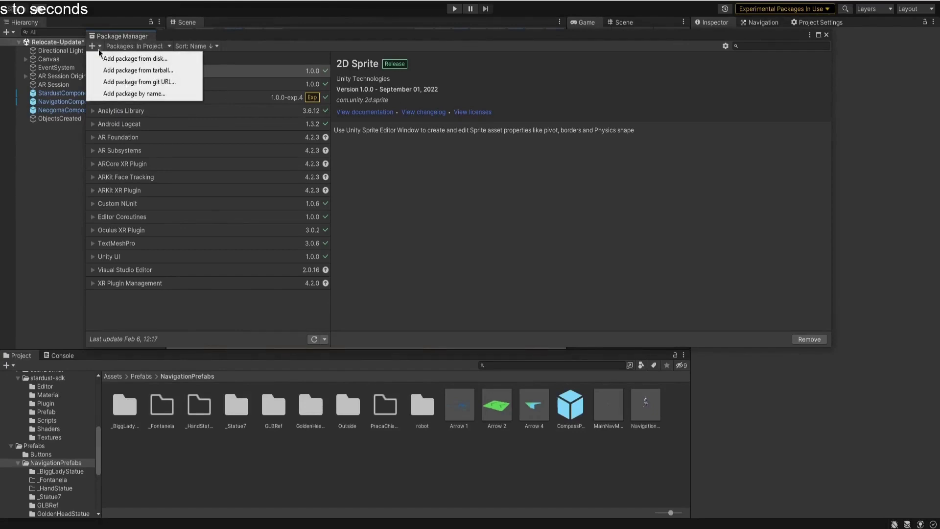
{"action": "left_click", "coordinate": [109, 93]}
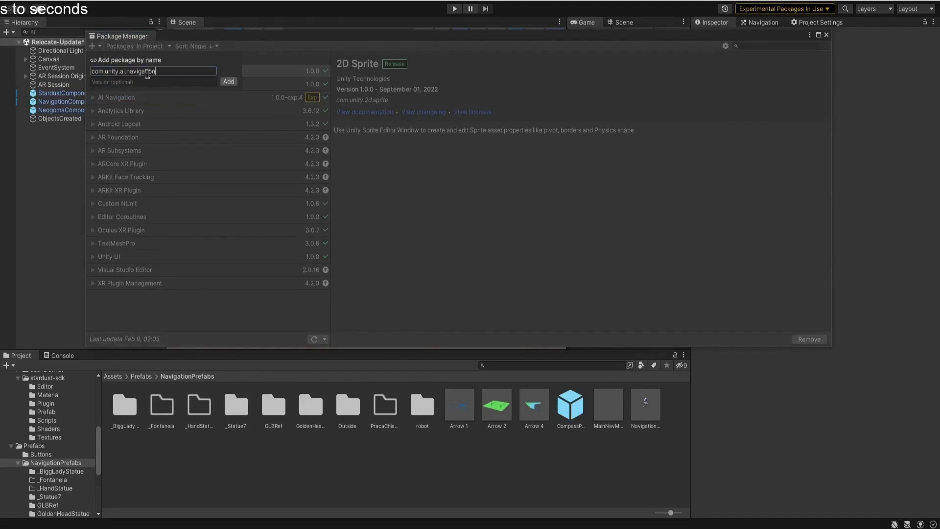
{"action": "left_click", "coordinate": [229, 84]}
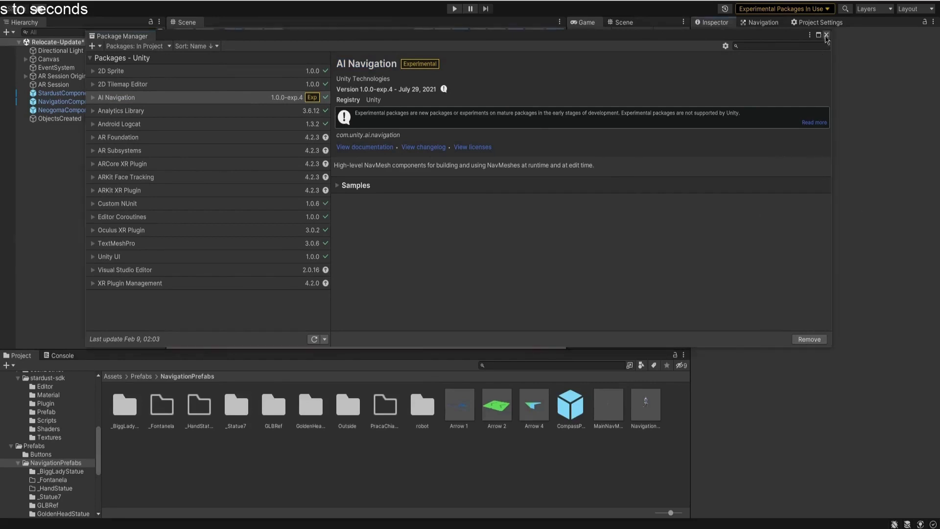
{"action": "left_click", "coordinate": [826, 35]}
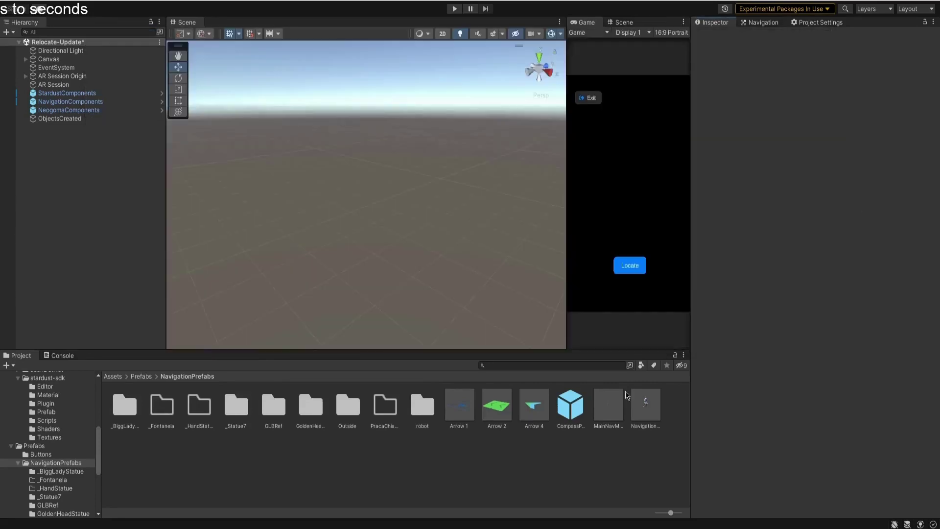
Search the components that can be added to ObjectsCreated for "navmesh" and look over the available ones.
{"action": "left_click", "coordinate": [61, 119]}
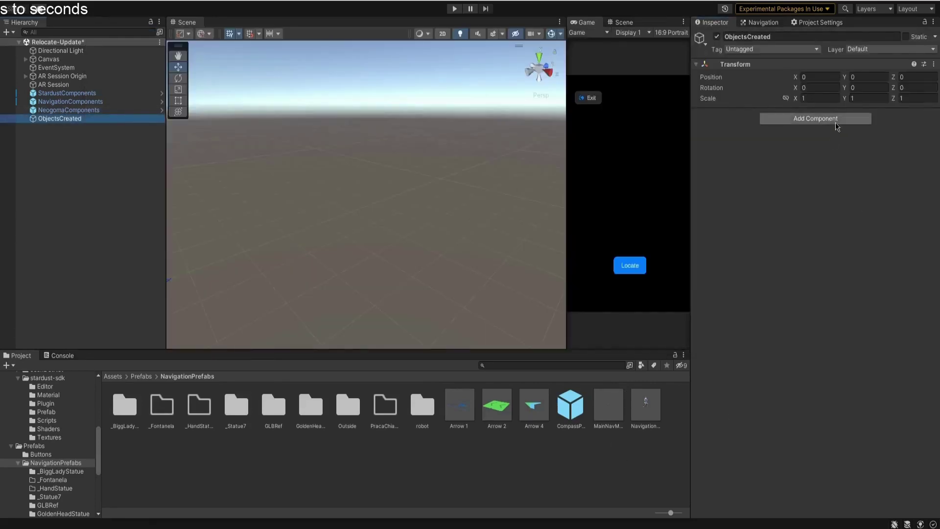
{"action": "left_click", "coordinate": [815, 118]}
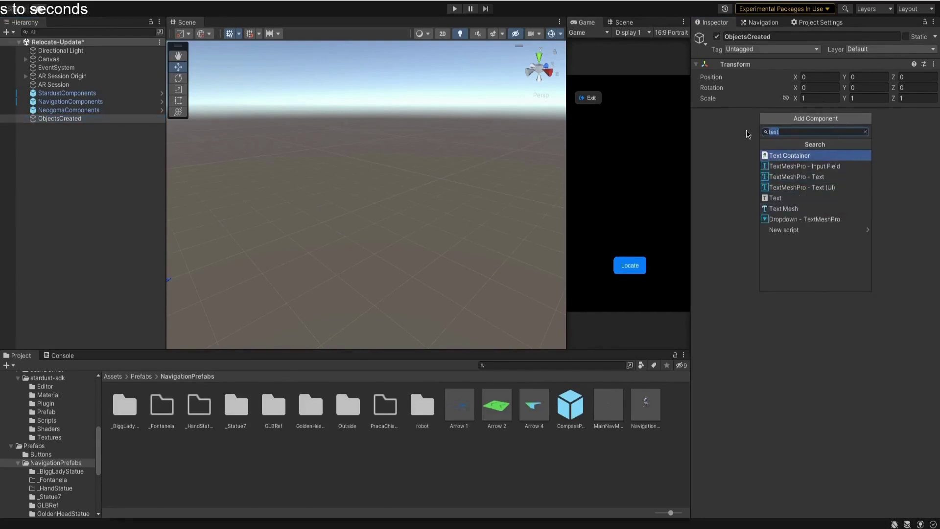
{"action": "key", "text": "BackSpace"}
{"action": "type", "text": "navmesh"}
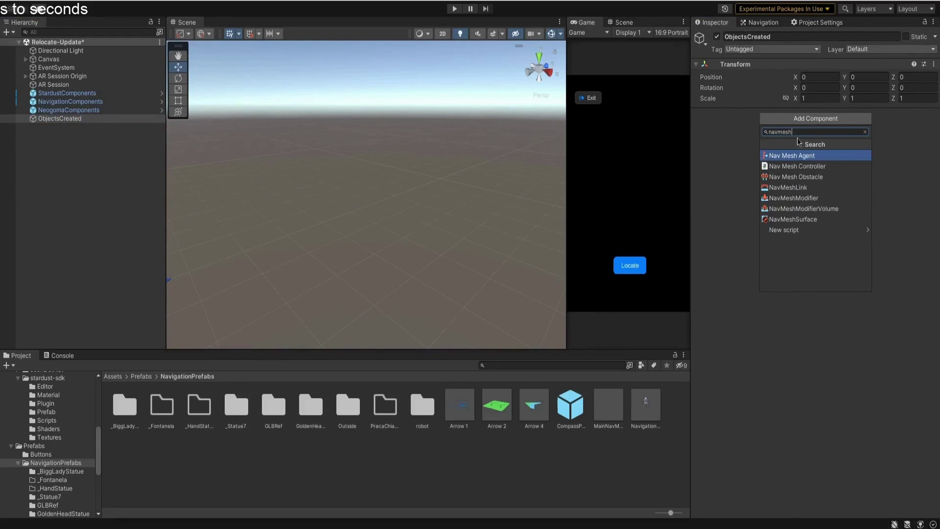
{"action": "key", "text": "Down"}
{"action": "key", "text": "Down"}
{"action": "key", "text": "Down"}
{"action": "key", "text": "Down"}
{"action": "key", "text": "Down"}
{"action": "key", "text": "Down"}
{"action": "key", "text": "Down"}
{"action": "key", "text": "Up"}
{"action": "key", "text": "Up"}
{"action": "key", "text": "Up"}
{"action": "key", "text": "Up"}
{"action": "key", "text": "Up"}
{"action": "key", "text": "Up"}
{"action": "key", "text": "Up"}
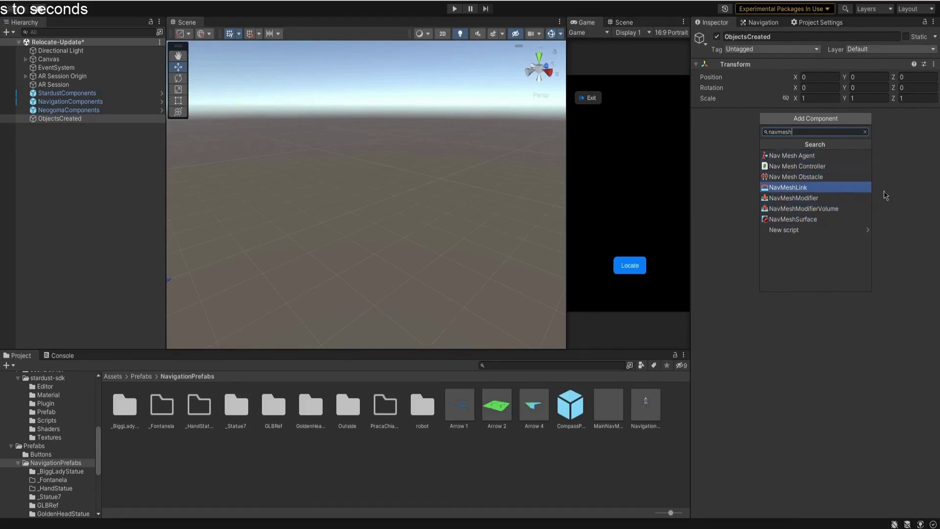
{"action": "left_click", "coordinate": [914, 220]}
{"action": "left_click", "coordinate": [653, 416]}
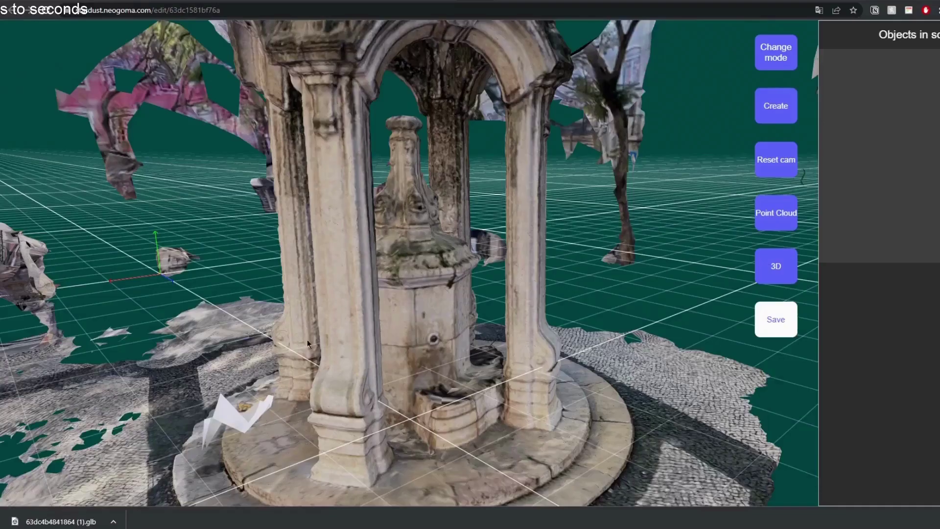
{"action": "left_click_drag", "start_coordinate": [307, 340], "coordinate": [518, 345]}
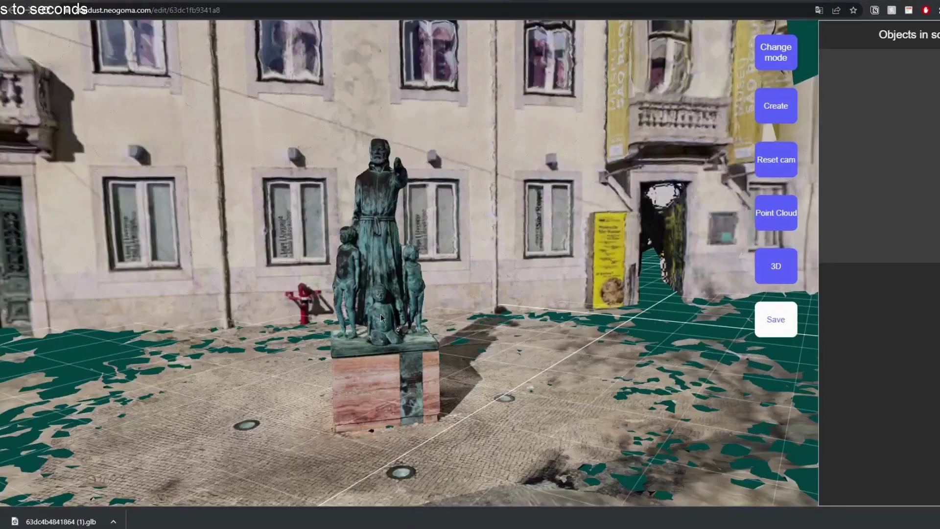
{"action": "mouse_move", "coordinate": [380, 314]}
{"action": "left_mouse_down"}
{"action": "mouse_move", "coordinate": [510, 317]}
{"action": "mouse_move", "coordinate": [446, 318]}
{"action": "mouse_move", "coordinate": [435, 302]}
{"action": "mouse_move", "coordinate": [466, 304]}
{"action": "mouse_move", "coordinate": [427, 318]}
{"action": "mouse_move", "coordinate": [369, 320]}
{"action": "left_mouse_up"}
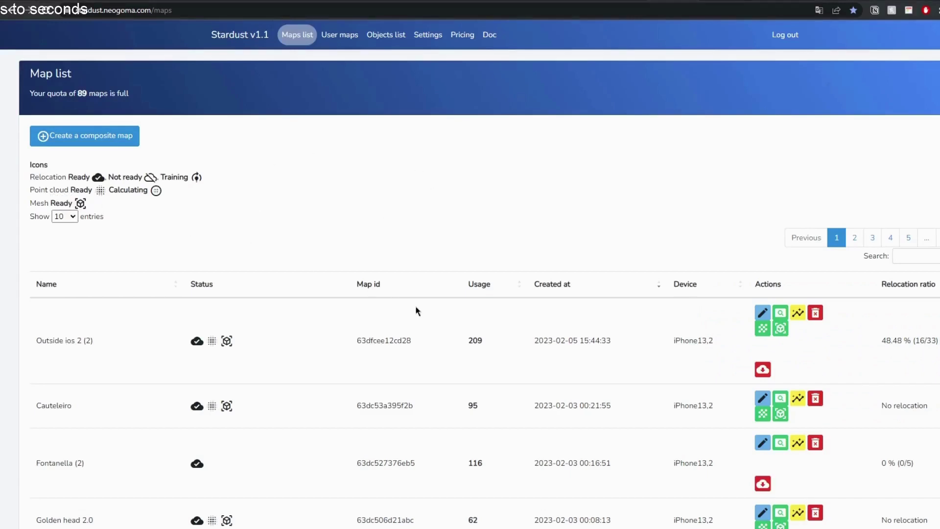
Find the Golden head map with ID 63dc4b4841864 in the Stardust map list and download its mesh.
{"action": "scroll", "coordinate": [416, 310], "scroll_direction": "down", "scroll_amount": 5}
{"action": "scroll", "coordinate": [413, 307], "scroll_direction": "down", "scroll_amount": 1}
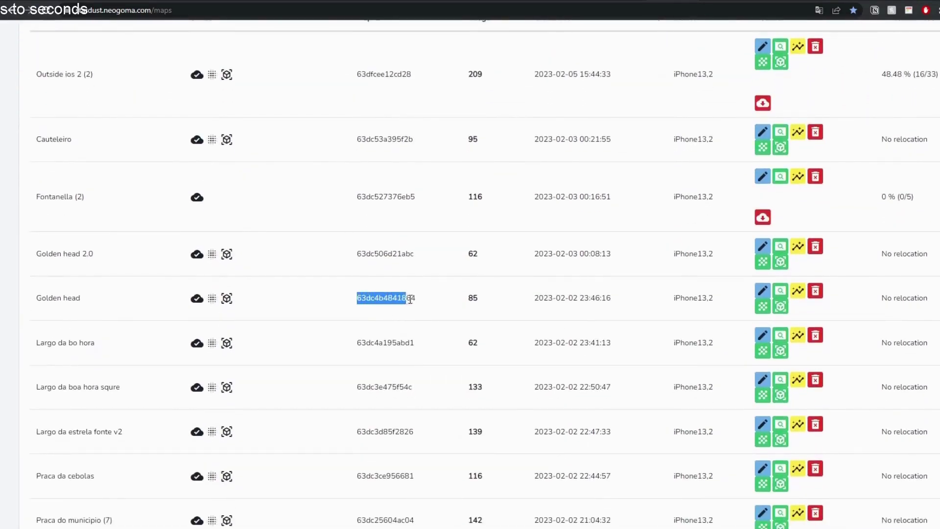
{"action": "left_click_drag", "start_coordinate": [415, 299], "coordinate": [420, 298]}
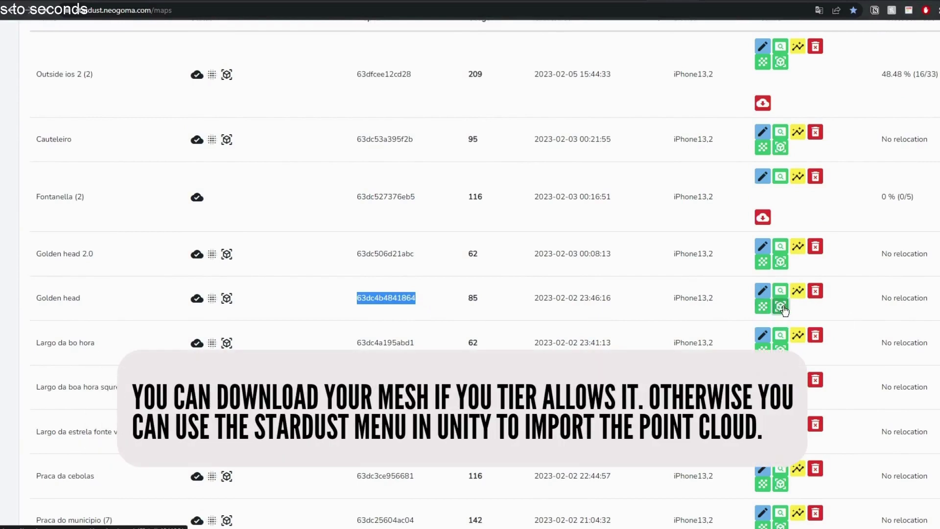
{"action": "left_click", "coordinate": [782, 308]}
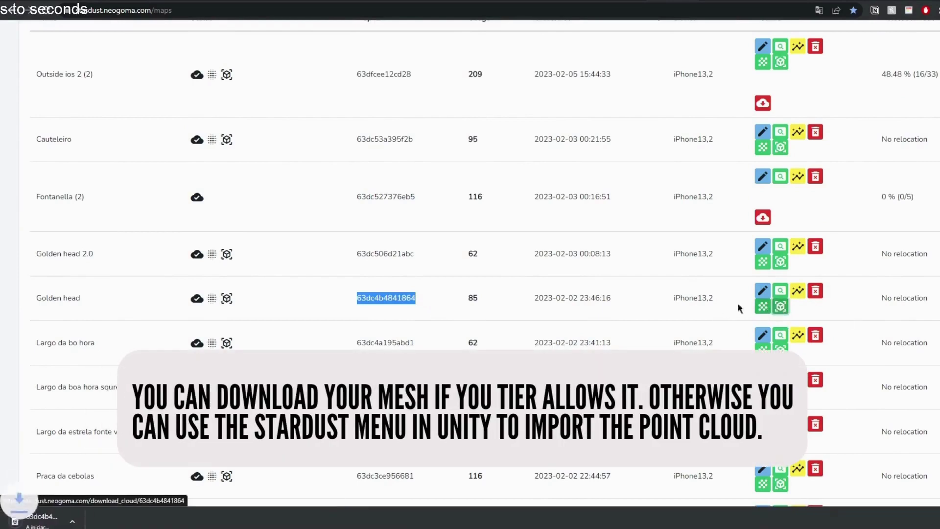
{"action": "left_click", "coordinate": [407, 309]}
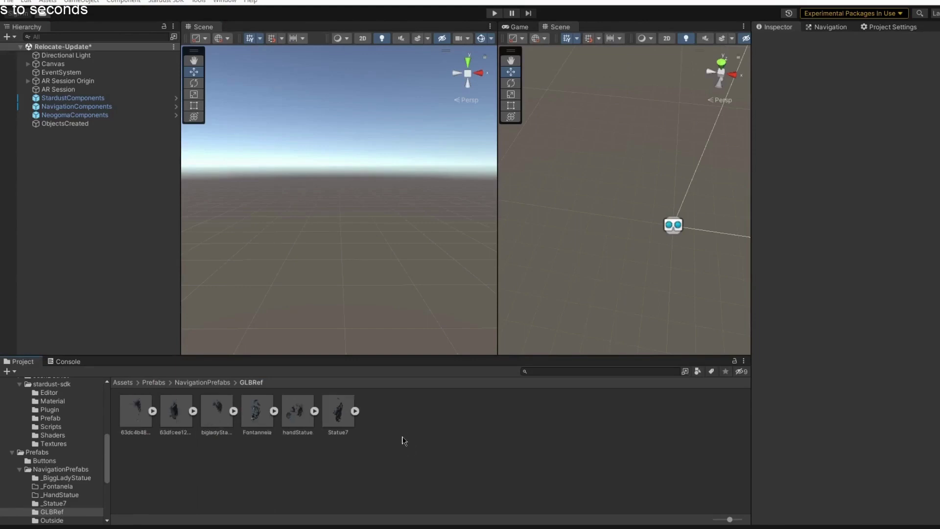
In Unity, add the 63dc4b4841864 mesh from the GLBRef folder to the scene and inspect the scanned head statue from several angles.
{"action": "left_click_drag", "start_coordinate": [130, 422], "coordinate": [61, 266]}
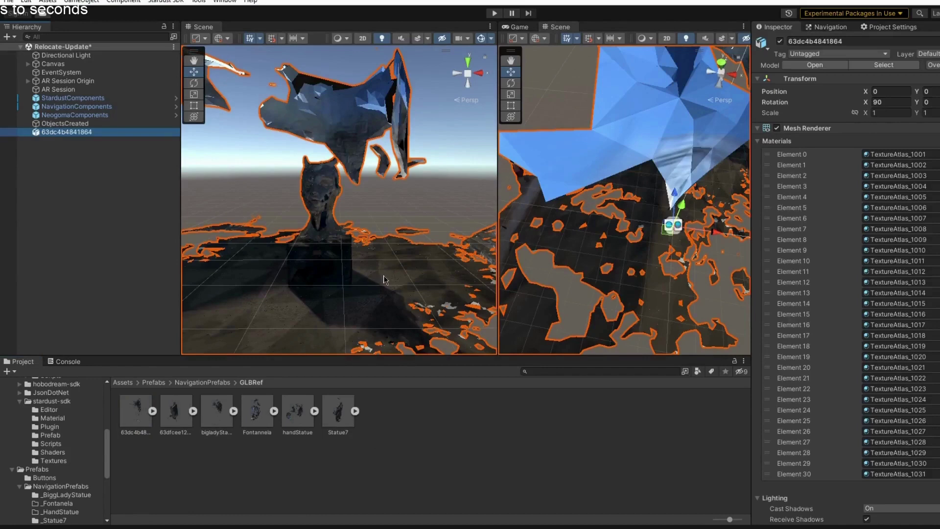
{"action": "mouse_move", "coordinate": [383, 275]}
{"action": "left_mouse_down", "text": "alt"}
{"action": "mouse_move", "coordinate": [315, 269]}
{"action": "mouse_move", "coordinate": [373, 270]}
{"action": "left_mouse_up", "text": "alt"}
{"action": "right_click_drag", "start_coordinate": [373, 270], "coordinate": [426, 280]}
{"action": "key", "text": "w"}
{"action": "left_click_drag", "start_coordinate": [426, 280], "coordinate": [492, 287], "text": "alt"}
{"action": "left_click_drag", "start_coordinate": [395, 286], "coordinate": [617, 286], "text": "alt"}
{"action": "key", "text": "d"}
{"action": "right_click_drag", "start_coordinate": [587, 289], "coordinate": [196, 313]}
{"action": "left_click", "coordinate": [634, 27]}
{"action": "left_click_drag", "start_coordinate": [421, 274], "coordinate": [429, 294], "text": "alt"}
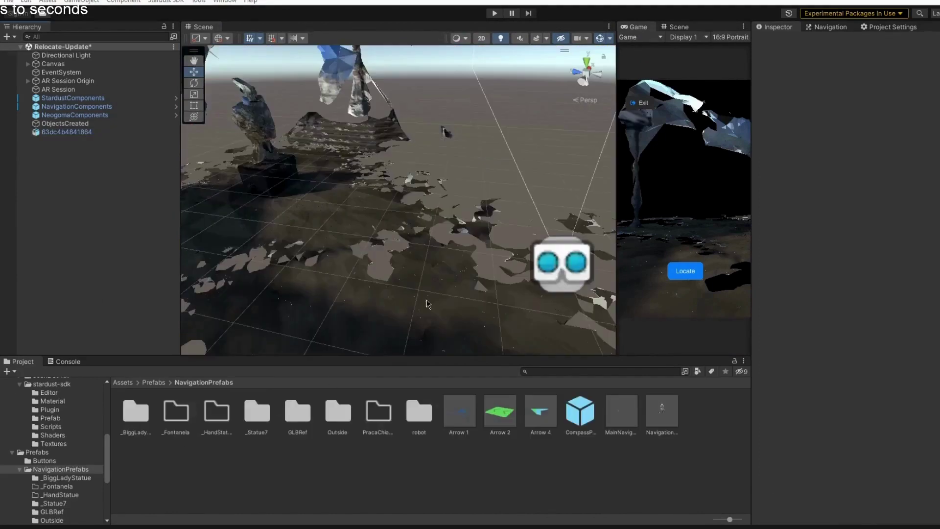
{"action": "left_click_drag", "start_coordinate": [426, 303], "coordinate": [227, 227], "text": "alt"}
Create a new folder named GoldenHeadStatue inside NavigationPrefabs.
{"action": "right_click", "coordinate": [300, 472]}
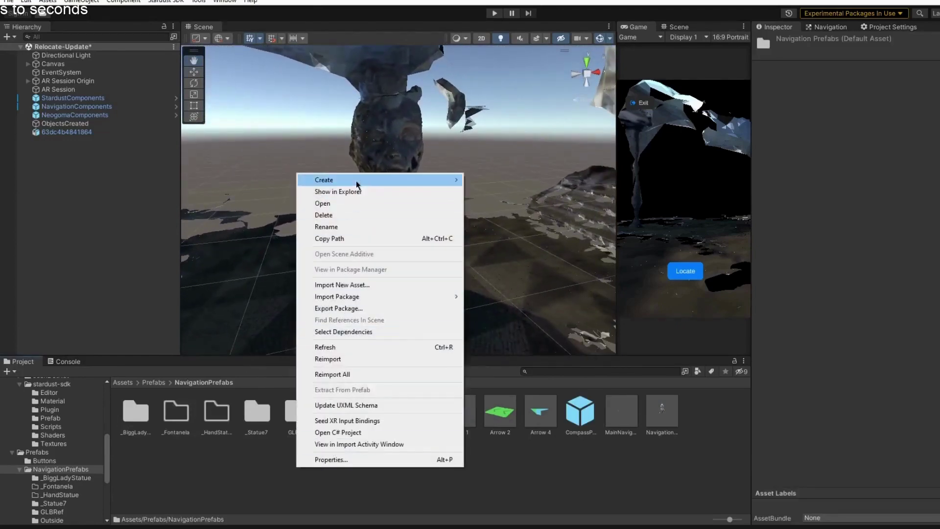
{"action": "mouse_move", "coordinate": [357, 182]}
{"action": "left_click", "coordinate": [540, 88]}
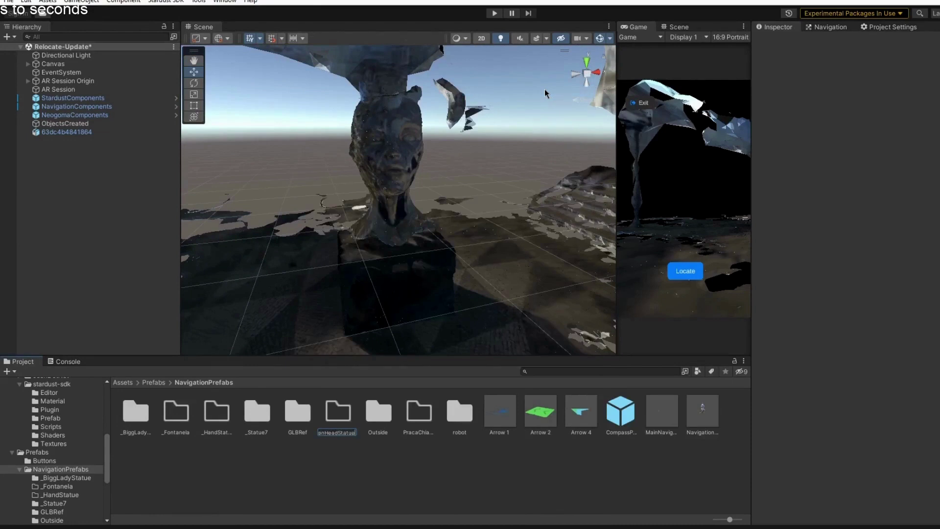
{"action": "type", "text": "GoldenHeadStatue"}
{"action": "key", "text": "Return"}
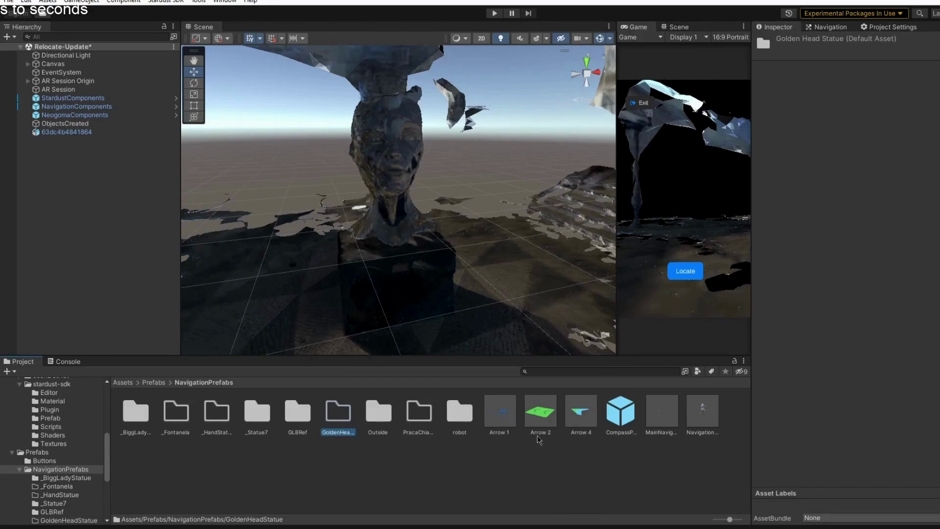
Create a prefab variant of NavigationPrefab named GoldenHeadNav, move it into the GoldenHeadStatue folder and open that folder.
{"action": "right_click", "coordinate": [703, 413]}
{"action": "mouse_move", "coordinate": [783, 122]}
{"action": "left_click", "coordinate": [903, 289]}
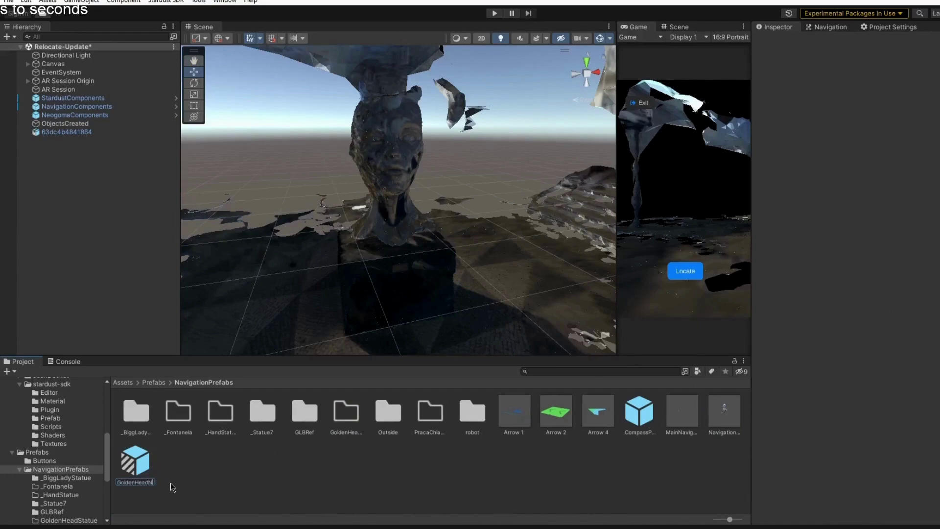
{"action": "type", "text": "GoldenHeadNav"}
{"action": "key", "text": "Return"}
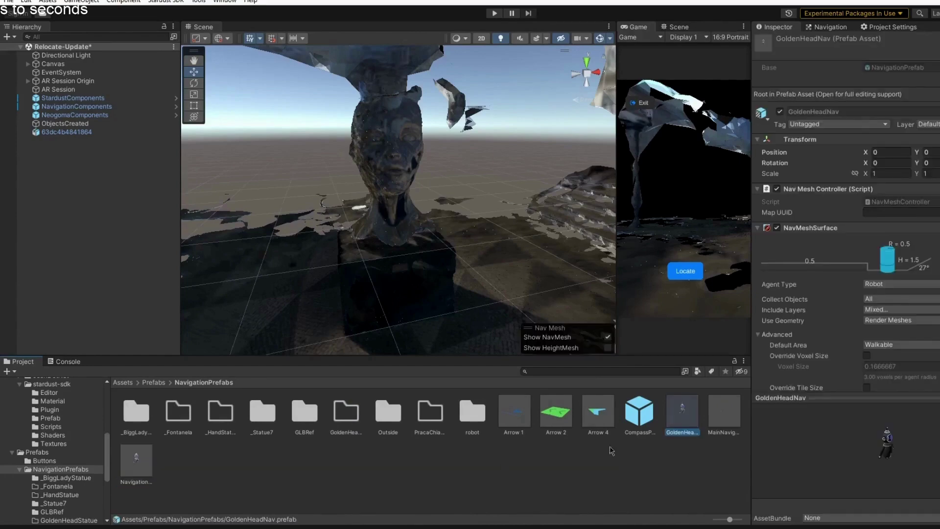
{"action": "left_click_drag", "start_coordinate": [679, 415], "coordinate": [345, 416]}
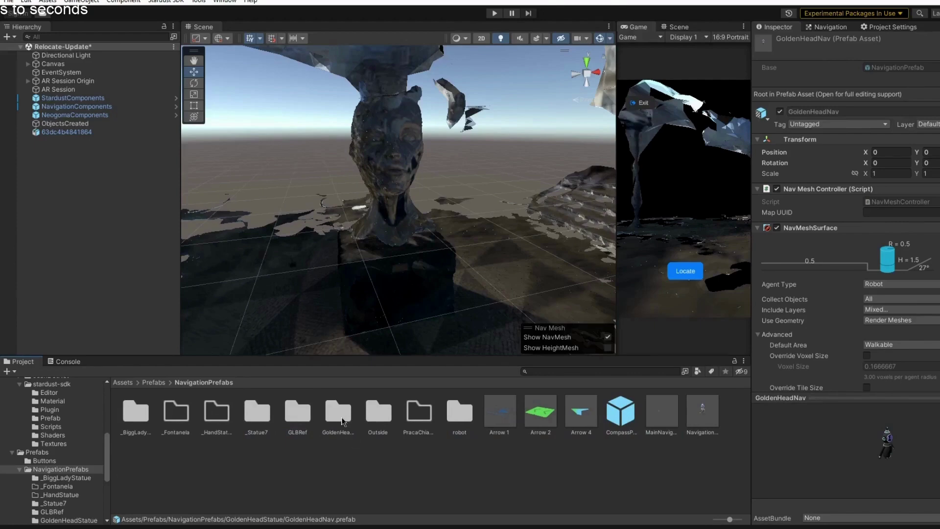
{"action": "double_click", "coordinate": [342, 421]}
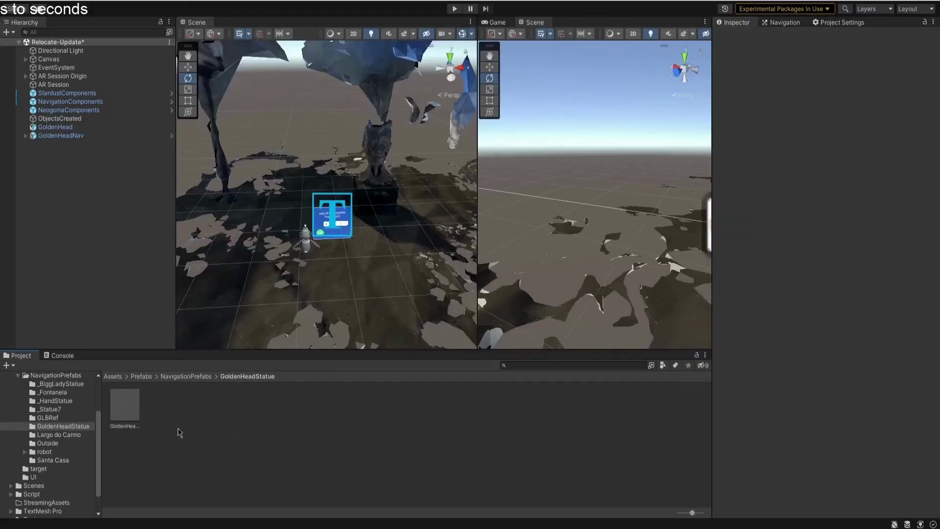
Open the GoldenHeadNav prefab, bake its NavMeshSurface and inspect the baked NavMesh asset in the GoldenHeadStatue folder.
{"action": "left_click", "coordinate": [171, 136]}
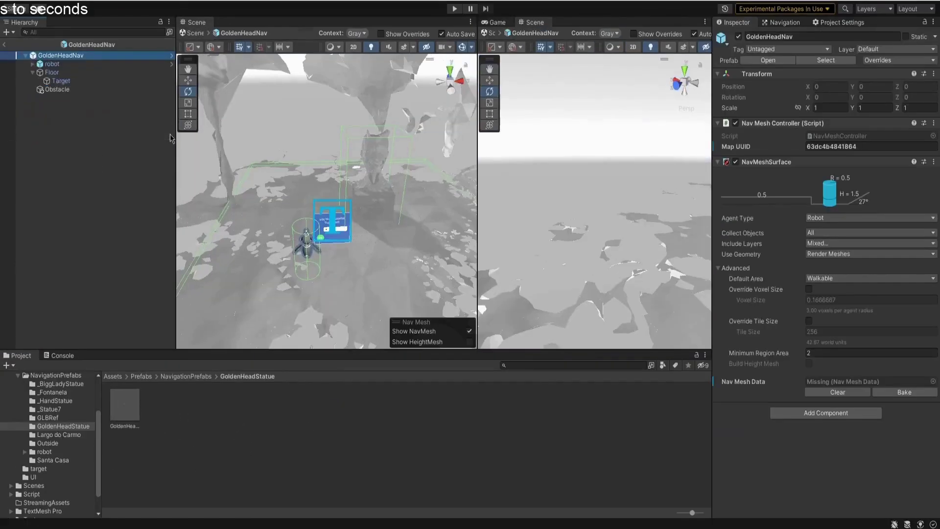
{"action": "left_click", "coordinate": [913, 392]}
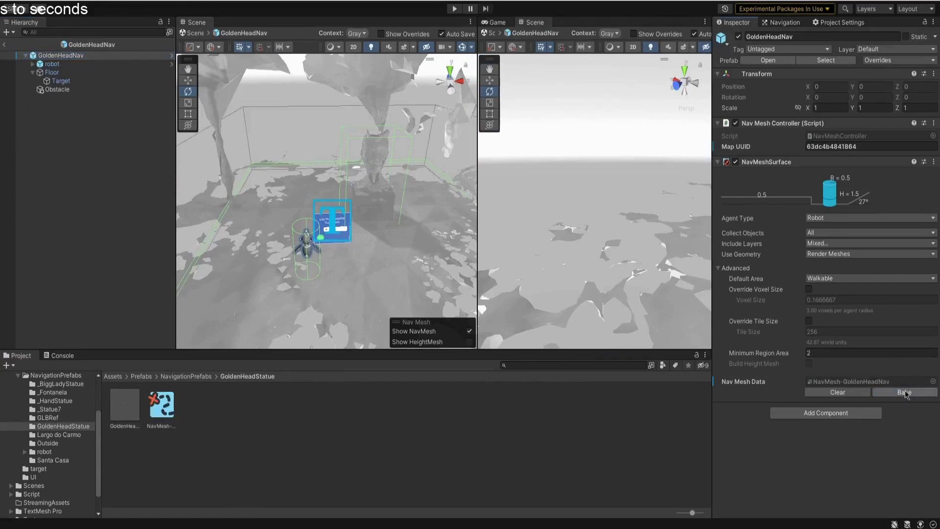
{"action": "left_click", "coordinate": [170, 424]}
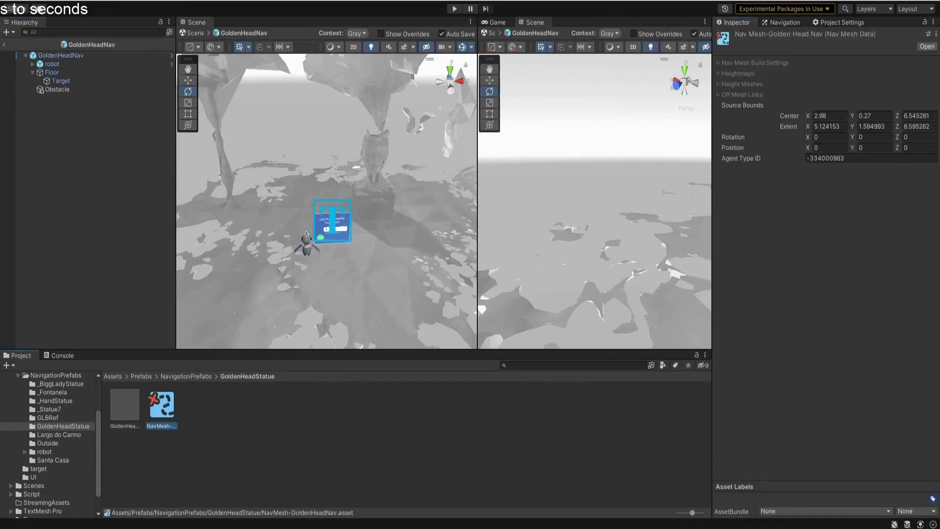
{"action": "left_click", "coordinate": [186, 376]}
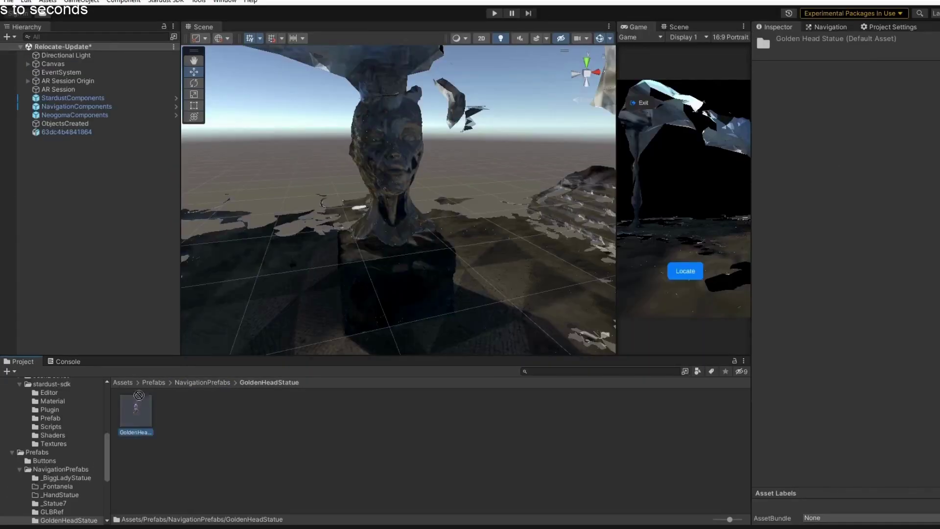
Add the GoldenHeadNav prefab to the scene and open it for editing.
{"action": "left_click_drag", "start_coordinate": [146, 416], "coordinate": [62, 258]}
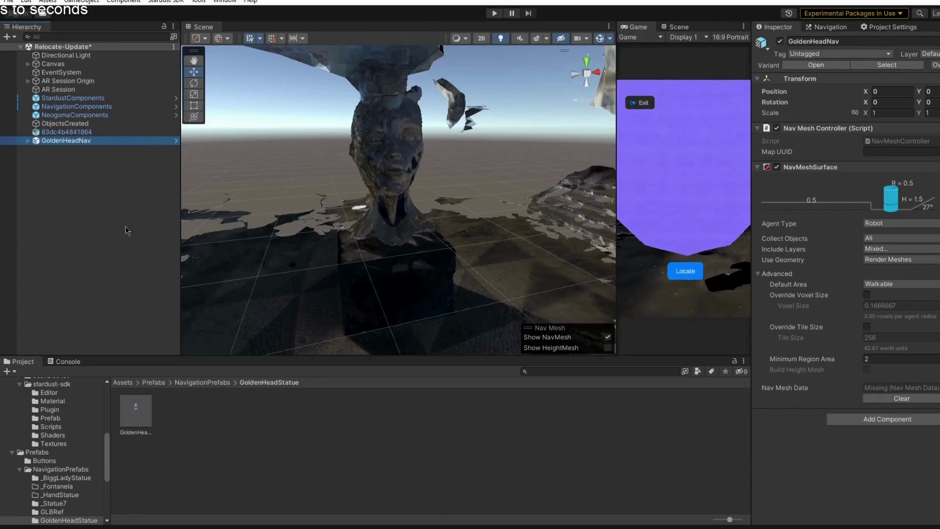
{"action": "left_click", "coordinate": [175, 141]}
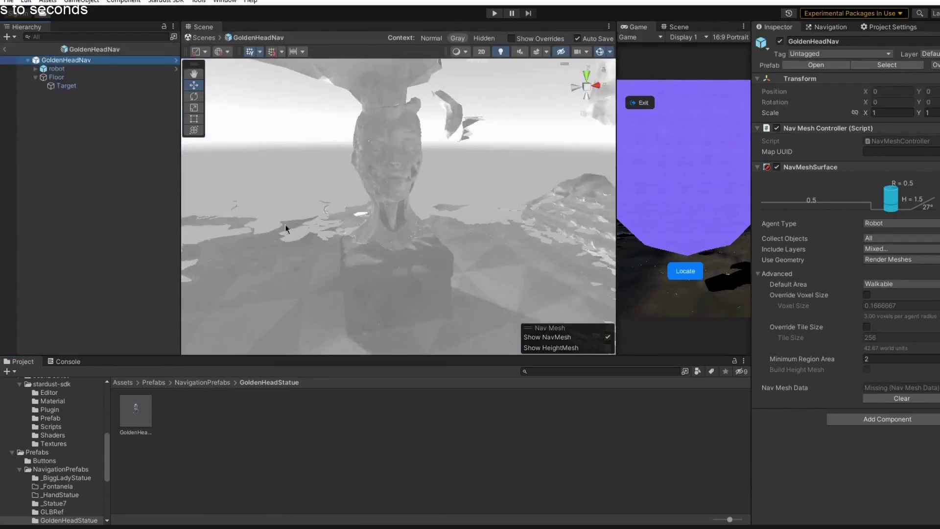
{"action": "mouse_move", "coordinate": [294, 231]}
{"action": "right_mouse_down"}
{"action": "mouse_move", "coordinate": [510, 254]}
{"action": "mouse_move", "coordinate": [294, 235]}
{"action": "mouse_move", "coordinate": [352, 230]}
{"action": "mouse_move", "coordinate": [305, 224]}
{"action": "right_mouse_up"}
Move and scale the Floor under the scanned ground around the statue, at about X 2.98, with an X scale of about 10.15.
{"action": "left_click", "coordinate": [114, 77]}
{"action": "left_click_drag", "start_coordinate": [325, 243], "coordinate": [475, 301], "text": "alt"}
{"action": "left_click_drag", "start_coordinate": [404, 205], "coordinate": [395, 208]}
{"action": "left_click_drag", "start_coordinate": [185, 179], "coordinate": [270, 199]}
{"action": "left_click_drag", "start_coordinate": [447, 189], "coordinate": [406, 61]}
{"action": "right_click_drag", "start_coordinate": [396, 239], "coordinate": [298, 256]}
{"action": "key", "text": "w"}
{"action": "left_click_drag", "start_coordinate": [409, 254], "coordinate": [362, 131]}
{"action": "right_click_drag", "start_coordinate": [332, 181], "coordinate": [434, 205]}
{"action": "left_click_drag", "start_coordinate": [434, 207], "coordinate": [422, 242], "text": "alt"}
{"action": "key", "text": "r"}
{"action": "left_click_drag", "start_coordinate": [383, 164], "coordinate": [403, 130]}
{"action": "left_click_drag", "start_coordinate": [345, 154], "coordinate": [323, 150]}
{"action": "key", "text": "w"}
{"action": "left_click_drag", "start_coordinate": [362, 240], "coordinate": [407, 248], "text": "alt"}
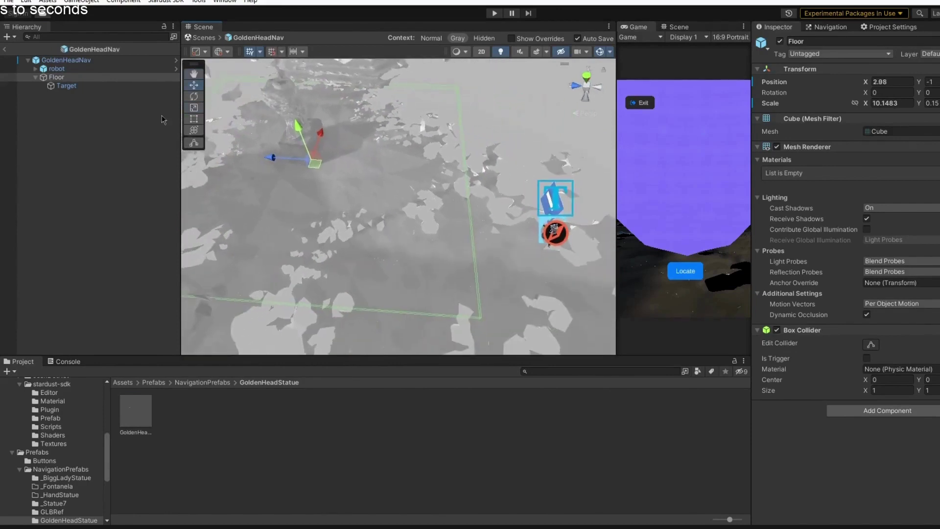
Place the robot on the floor near the statue, at about X 1.12.
{"action": "left_click", "coordinate": [56, 69]}
{"action": "left_click_drag", "start_coordinate": [540, 249], "coordinate": [371, 200]}
{"action": "right_click_drag", "start_coordinate": [342, 243], "coordinate": [319, 234]}
{"action": "left_click_drag", "start_coordinate": [319, 235], "coordinate": [462, 192], "text": "alt"}
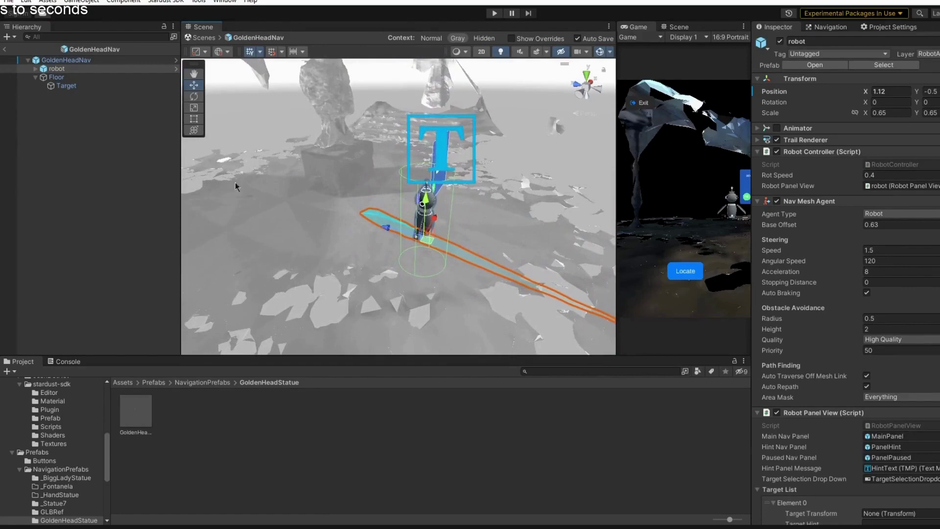
Move the Floor's Target child beside the statue's pedestal and raise it slightly above the ground, at about X 0.009.
{"action": "left_click", "coordinate": [80, 79]}
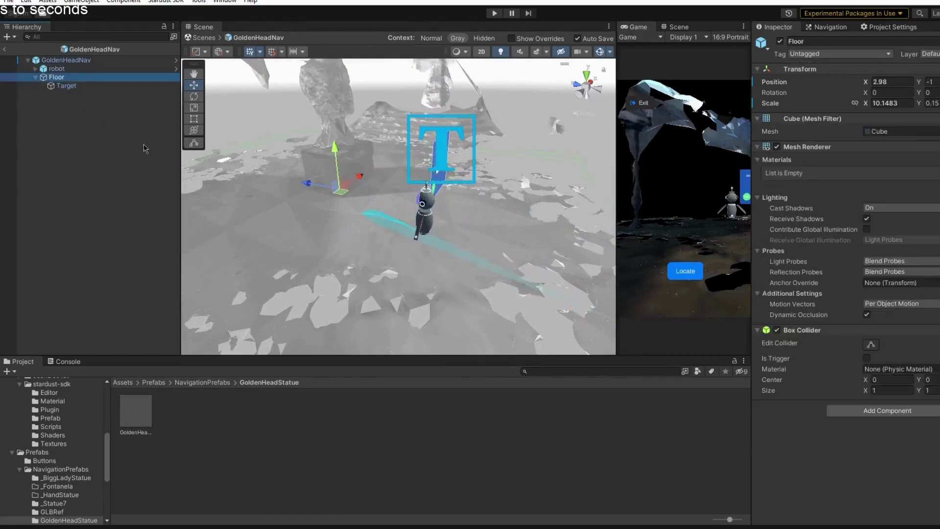
{"action": "left_click", "coordinate": [66, 85]}
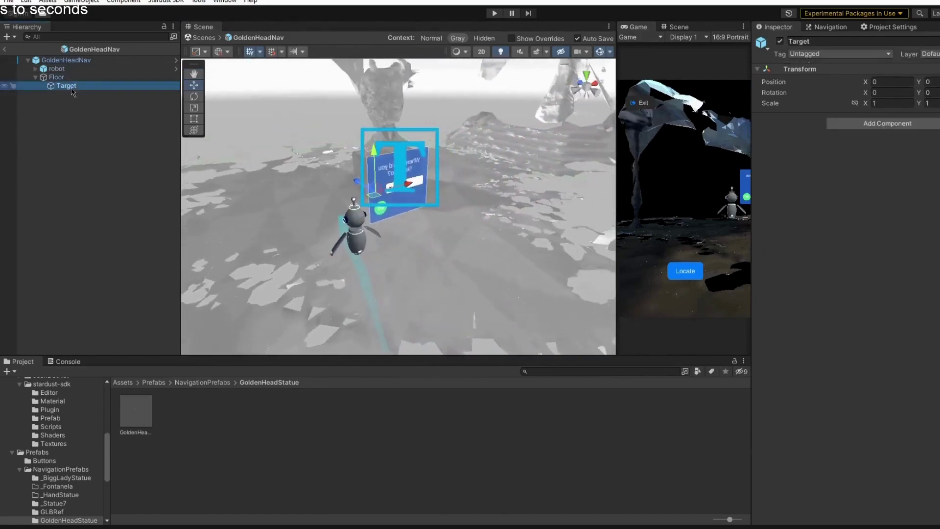
{"action": "left_click_drag", "start_coordinate": [401, 230], "coordinate": [543, 245], "text": "alt"}
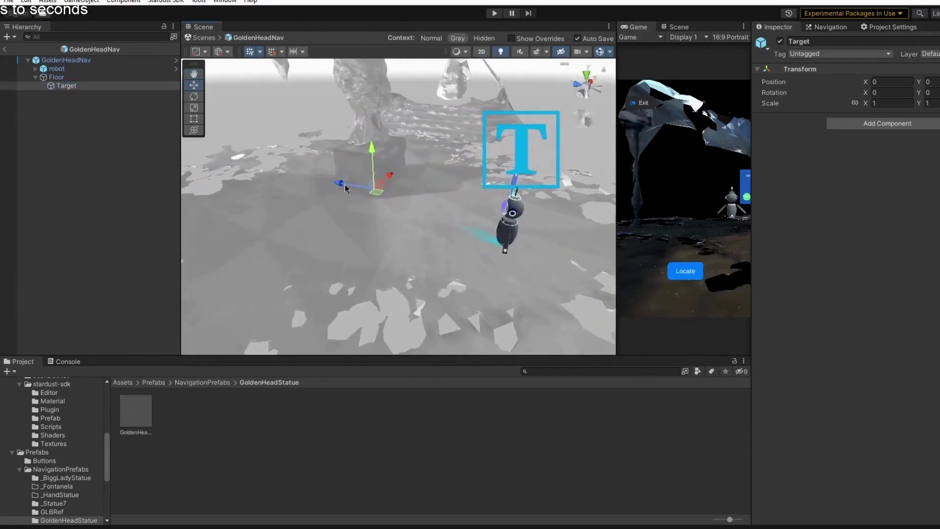
{"action": "left_click_drag", "start_coordinate": [374, 191], "coordinate": [289, 193]}
{"action": "right_click_drag", "start_coordinate": [288, 193], "coordinate": [291, 194]}
{"action": "left_click_drag", "start_coordinate": [381, 151], "coordinate": [381, 138]}
{"action": "left_click_drag", "start_coordinate": [378, 227], "coordinate": [495, 234], "text": "alt"}
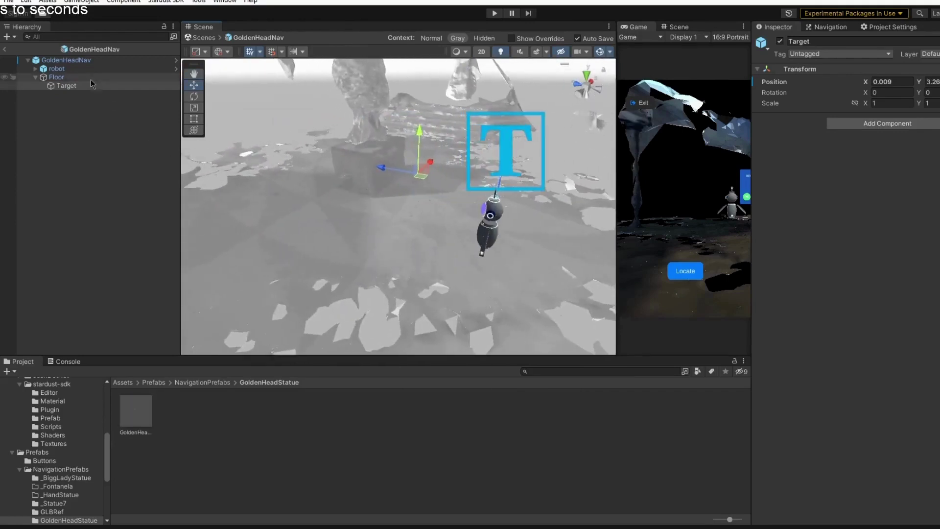
Add a 3D cube to the GoldenHeadNav prefab.
{"action": "left_click", "coordinate": [102, 104]}
{"action": "right_click", "coordinate": [102, 113]}
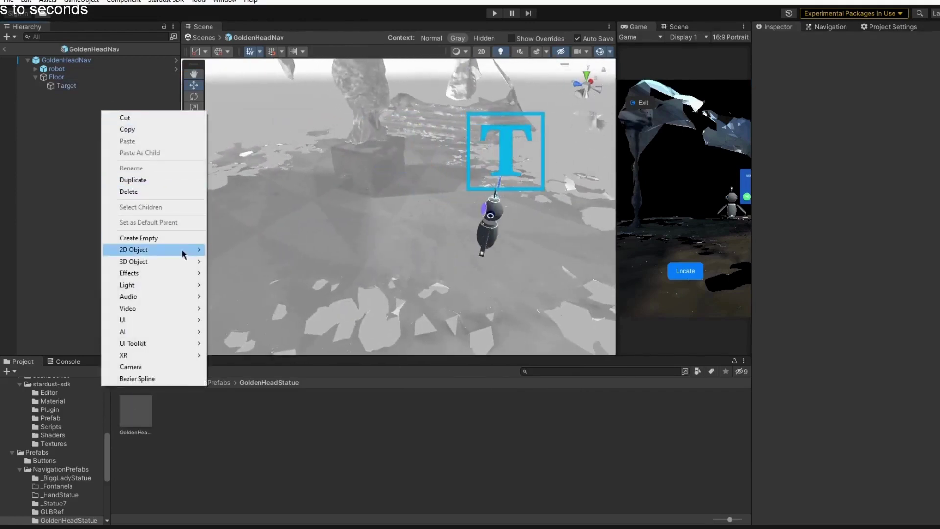
{"action": "mouse_move", "coordinate": [178, 266]}
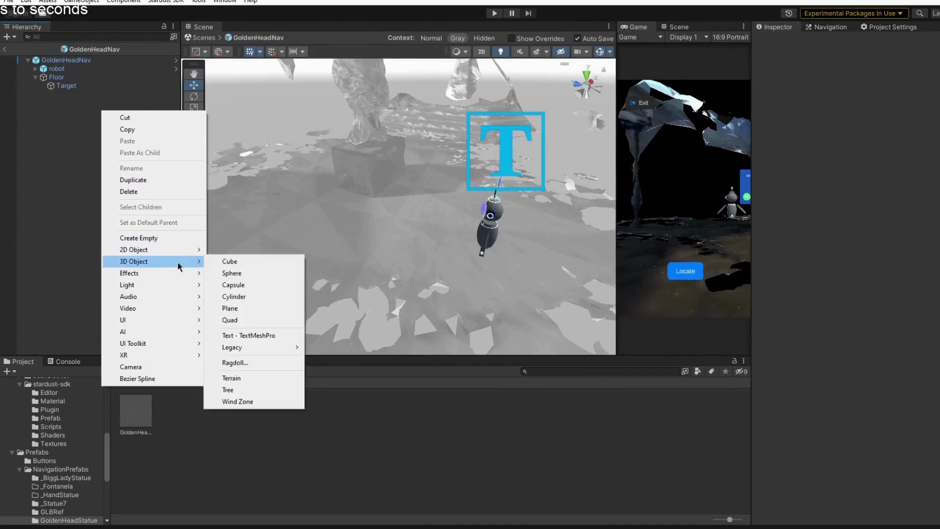
{"action": "left_click", "coordinate": [246, 263]}
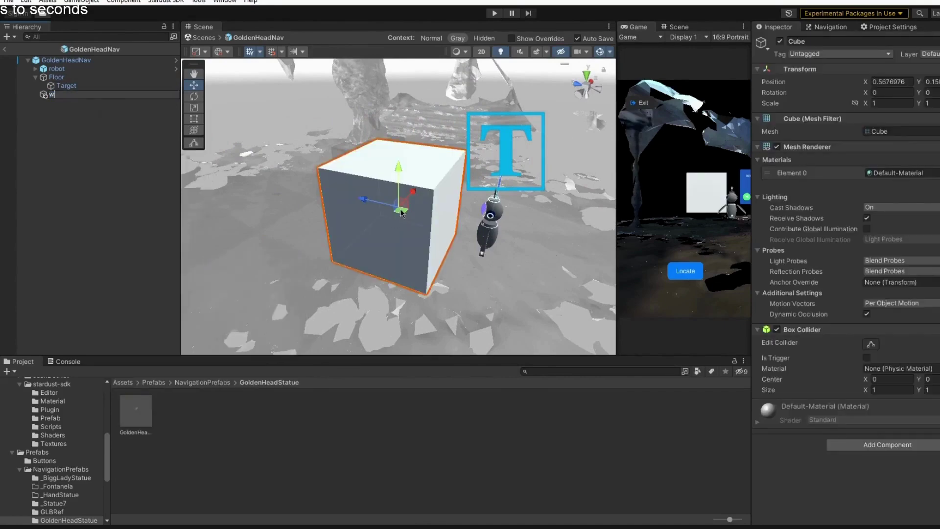
Move the cube over the statue to about X 3.37 and stretch it to a scale of about 1.31 in X and 3.24 in Y.
{"action": "left_click_drag", "start_coordinate": [400, 212], "coordinate": [372, 135]}
{"action": "key", "text": "r"}
{"action": "left_click_drag", "start_coordinate": [365, 83], "coordinate": [366, 29]}
{"action": "right_click_drag", "start_coordinate": [390, 122], "coordinate": [386, 149]}
{"action": "key", "text": "w"}
{"action": "left_click_drag", "start_coordinate": [394, 142], "coordinate": [418, 140]}
{"action": "left_click_drag", "start_coordinate": [404, 180], "coordinate": [530, 148], "text": "alt"}
{"action": "key", "text": "s"}
{"action": "right_click_drag", "start_coordinate": [531, 148], "coordinate": [409, 156]}
{"action": "key", "text": "d"}
{"action": "key", "text": "e"}
Try widening the cube around the statue and raising it slightly, and undo the last three changes.
{"action": "key", "text": "r"}
{"action": "left_click_drag", "start_coordinate": [418, 149], "coordinate": [216, 177]}
{"action": "left_click_drag", "start_coordinate": [390, 159], "coordinate": [410, 173], "text": "alt"}
{"action": "mouse_move", "coordinate": [448, 247]}
{"action": "right_mouse_down"}
{"action": "mouse_move", "coordinate": [478, 248]}
{"action": "mouse_move", "coordinate": [465, 246]}
{"action": "right_mouse_up"}
{"action": "key", "text": "w"}
{"action": "left_click_drag", "start_coordinate": [405, 169], "coordinate": [406, 162]}
{"action": "right_click_drag", "start_coordinate": [450, 311], "coordinate": [449, 303]}
{"action": "left_click_drag", "start_coordinate": [450, 303], "coordinate": [427, 302], "text": "alt"}
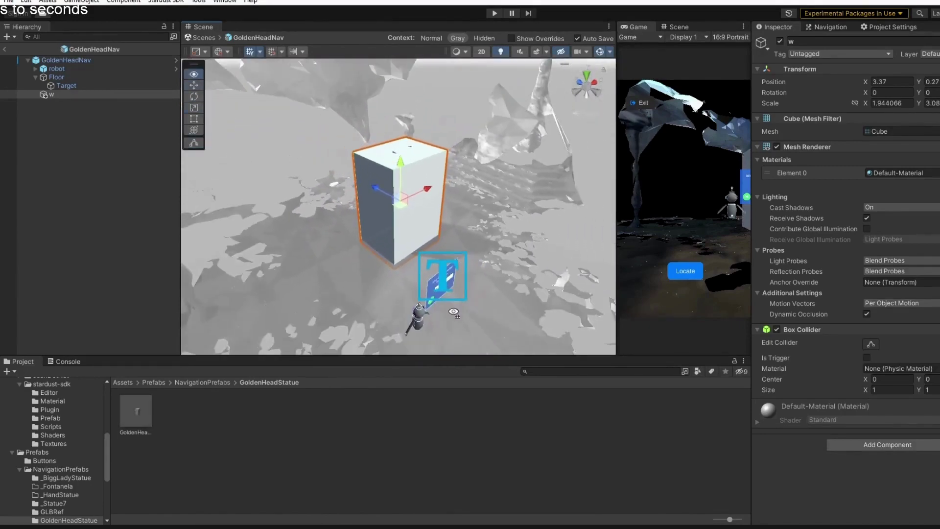
{"action": "left_click", "coordinate": [92, 94]}
{"action": "key", "text": "ctrl+z"}
{"action": "key", "text": "ctrl+z"}
{"action": "key", "text": "ctrl+z"}
Resize the cube around the statue to about 1.94 in X and 3.08 in Y, and raise it to about Y 0.27.
{"action": "left_click_drag", "start_coordinate": [460, 205], "coordinate": [309, 172], "text": "alt"}
{"action": "key", "text": "r"}
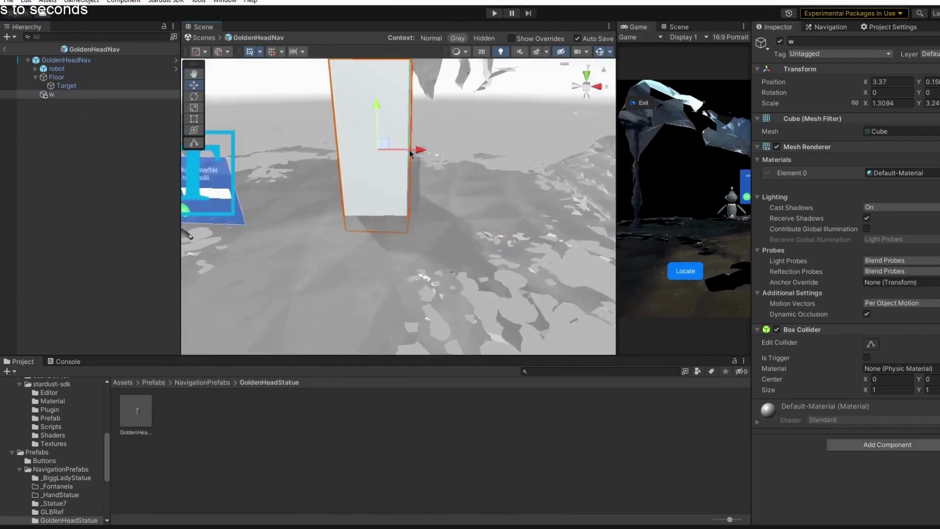
{"action": "left_click_drag", "start_coordinate": [421, 149], "coordinate": [548, 252]}
{"action": "mouse_move", "coordinate": [408, 164]}
{"action": "left_mouse_down"}
{"action": "mouse_move", "coordinate": [411, 175]}
{"action": "mouse_move", "coordinate": [409, 167]}
{"action": "left_mouse_up"}
{"action": "left_click_drag", "start_coordinate": [437, 264], "coordinate": [435, 252], "text": "alt"}
{"action": "right_click_drag", "start_coordinate": [436, 251], "coordinate": [448, 247]}
{"action": "key", "text": "w"}
{"action": "left_click_drag", "start_coordinate": [408, 167], "coordinate": [407, 160]}
{"action": "right_click_drag", "start_coordinate": [431, 262], "coordinate": [454, 312]}
{"action": "key", "text": "s"}
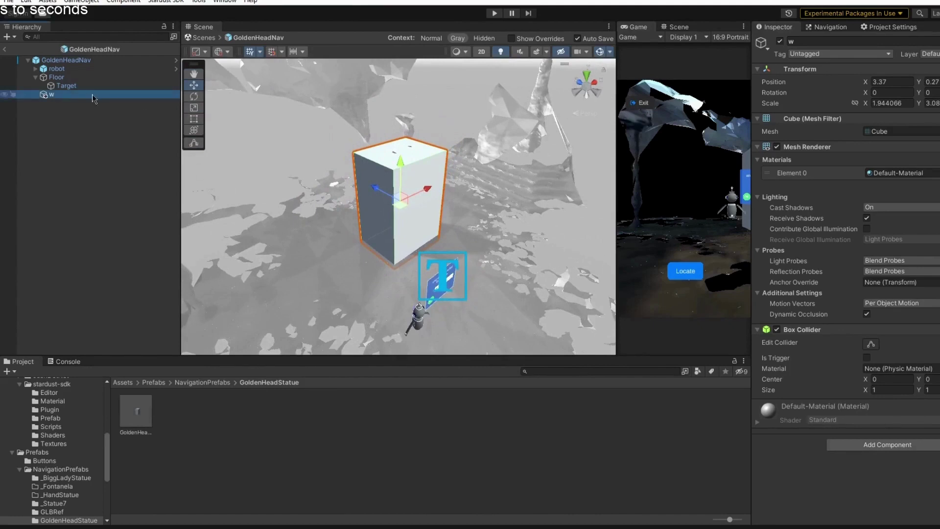
Rename the cube around the statue as Obstacle.
{"action": "type", "text": "o"}
{"action": "type", "text": "bstacle"}
{"action": "key", "text": "Return"}
{"action": "left_click", "coordinate": [83, 94]}
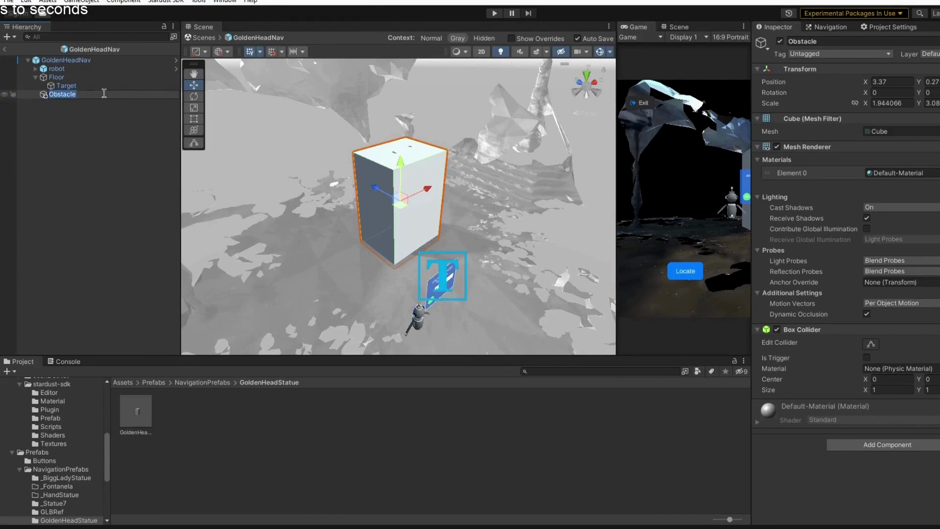
{"action": "left_click", "coordinate": [115, 116]}
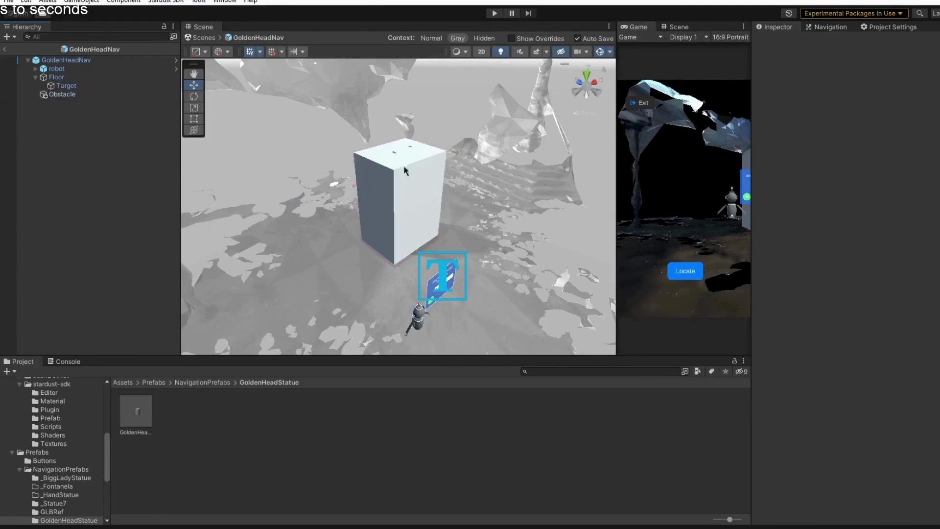
Remove the default material from the Obstacle's Mesh Renderer so that only its collider outlines the statue.
{"action": "left_click", "coordinate": [74, 95]}
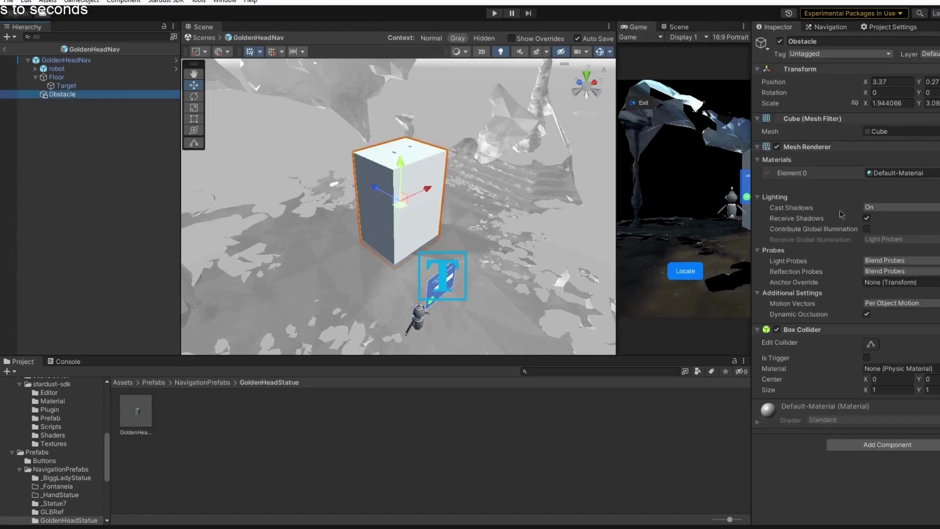
{"action": "key", "text": "Delete"}
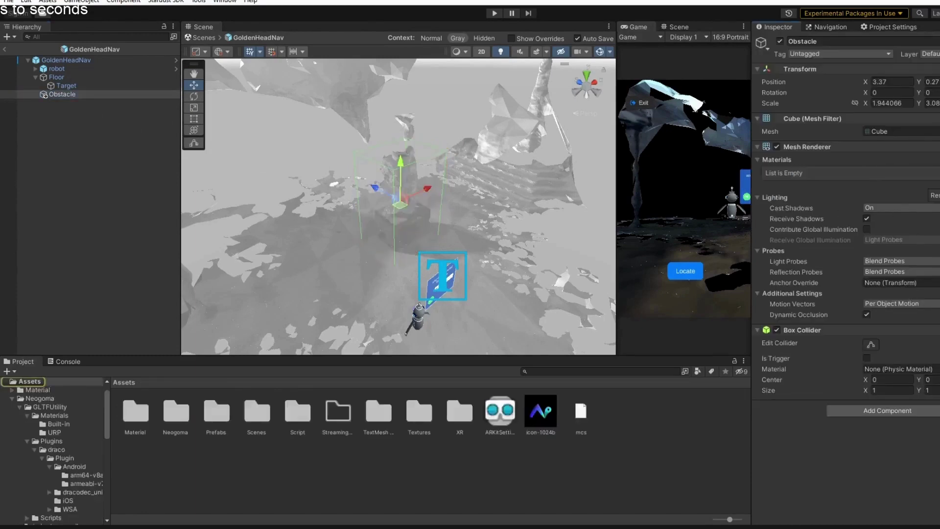
{"action": "right_click_drag", "start_coordinate": [563, 226], "coordinate": [539, 203]}
{"action": "key", "text": "w"}
{"action": "scroll", "coordinate": [518, 237], "scroll_direction": "down", "scroll_amount": 5}
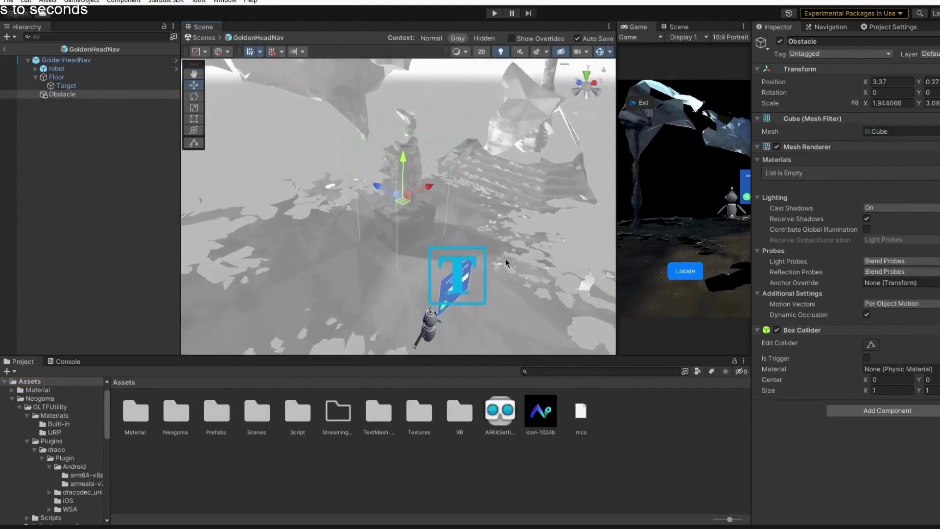
Bake the NavMeshSurface of GoldenHeadNav, check the walkable area around the statue and leave prefab editing.
{"action": "left_click", "coordinate": [88, 61]}
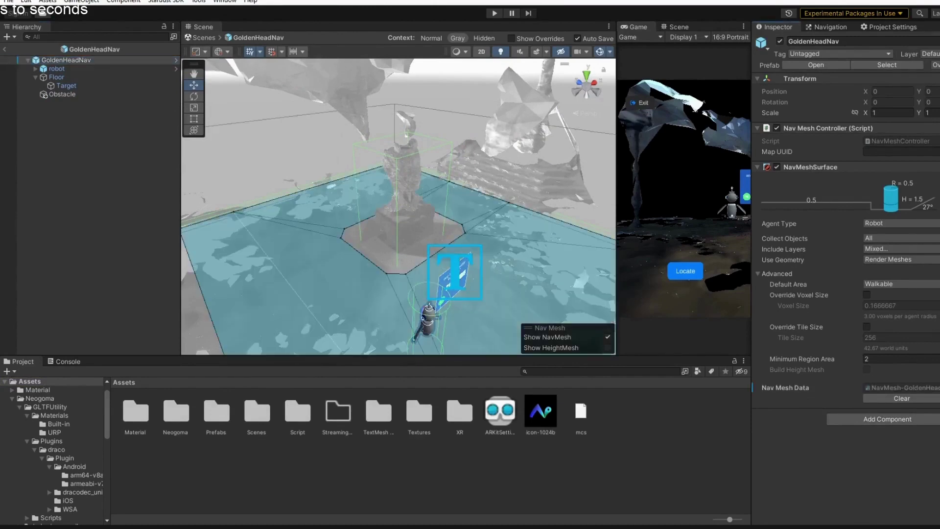
{"action": "left_click_drag", "start_coordinate": [580, 298], "coordinate": [454, 297], "text": "alt"}
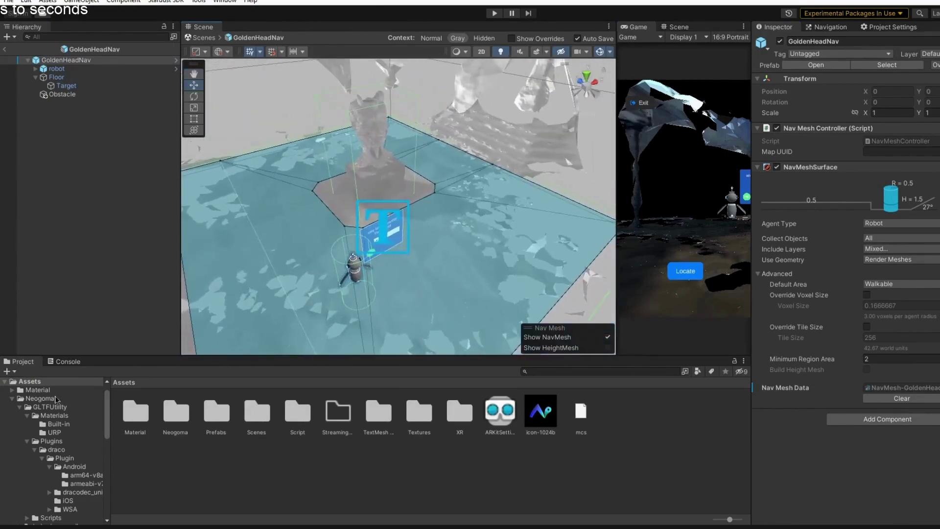
{"action": "left_click", "coordinate": [5, 49]}
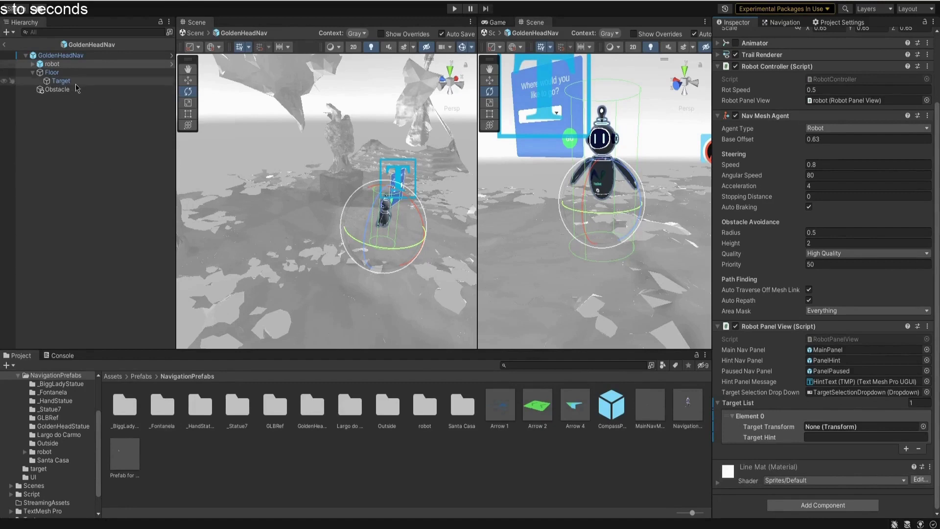
Assign Target as the robot's Element 0 target transform, set its hint to "A Golden Statue in praça do Municipio" and save.
{"action": "left_click_drag", "start_coordinate": [74, 82], "coordinate": [847, 426]}
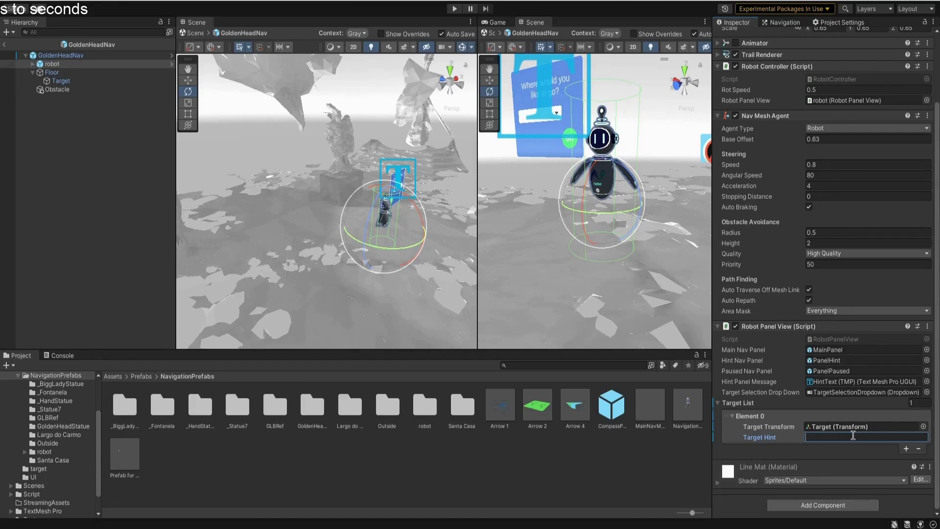
{"action": "type", "text": "A Golden Statue in pra"}
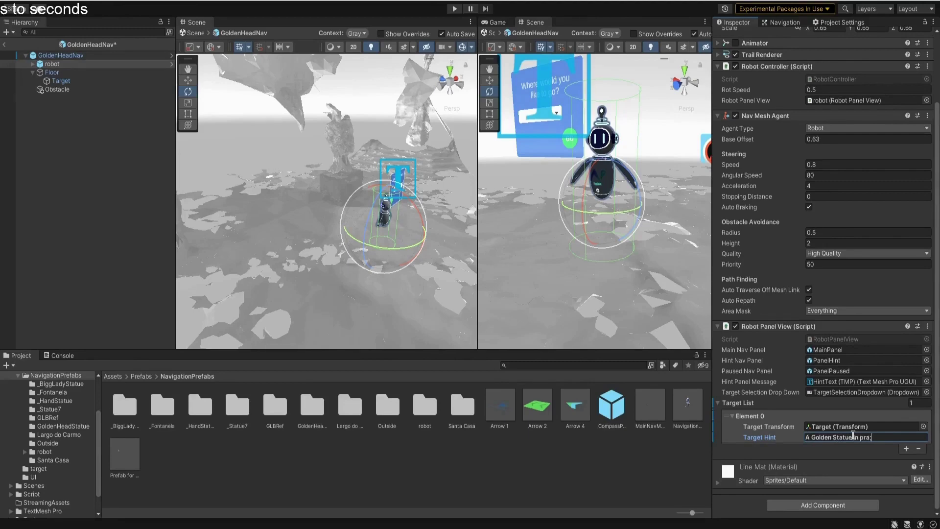
{"action": "type", "text": "dpo"}
{"action": "key", "text": "ctrl+s"}
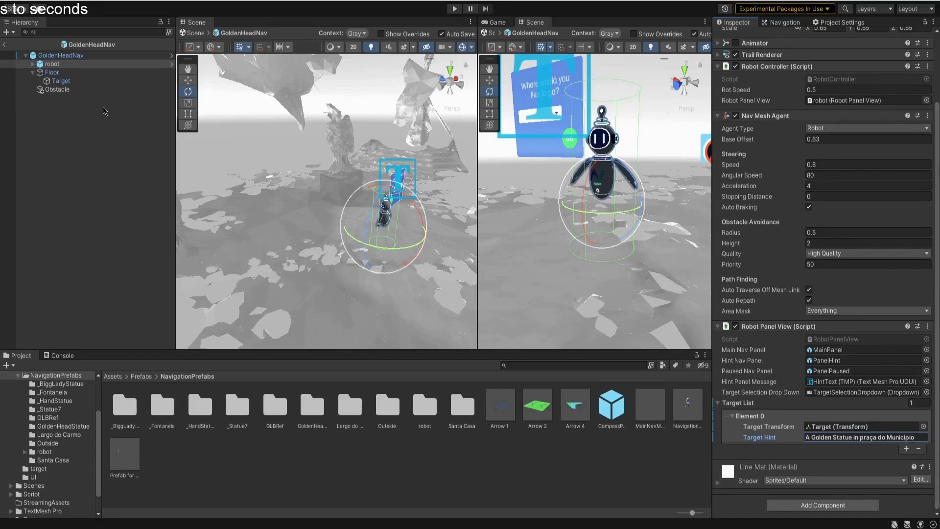
Check the Map UUID in GoldenHeadNav's Nav Mesh Controller.
{"action": "left_click", "coordinate": [105, 55]}
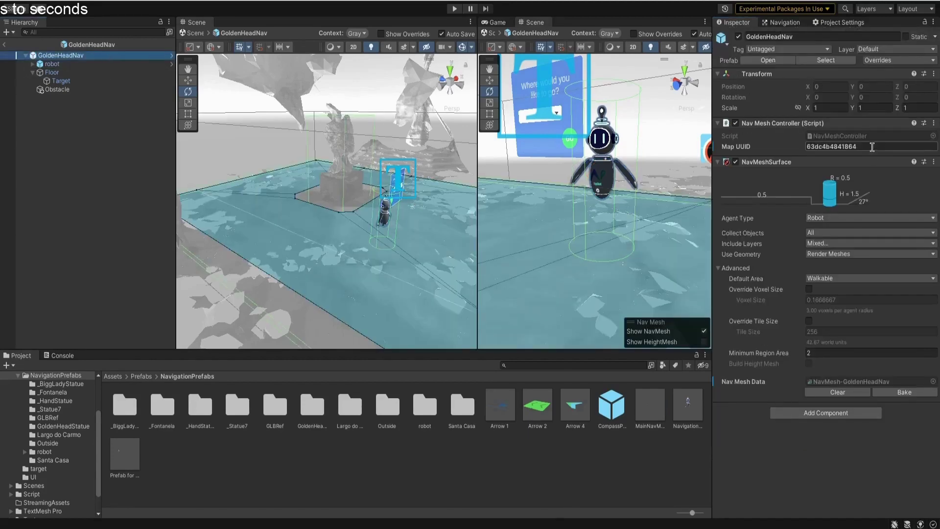
{"action": "left_click", "coordinate": [768, 146]}
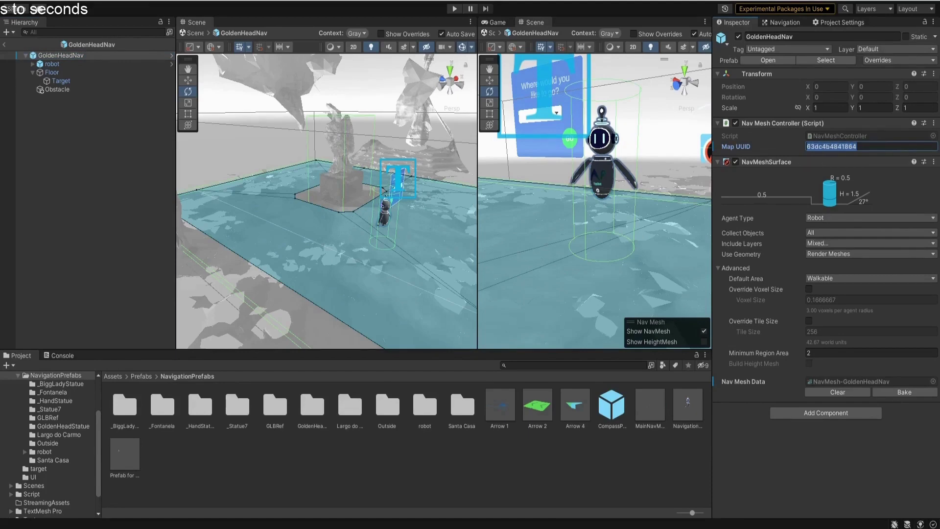
Copy the Golden head map ID 63dc4b4841864 from the Stardust maps page into GoldenHeadNav's Map UUID and leave prefab editing.
{"action": "key", "text": "alt+Tab"}
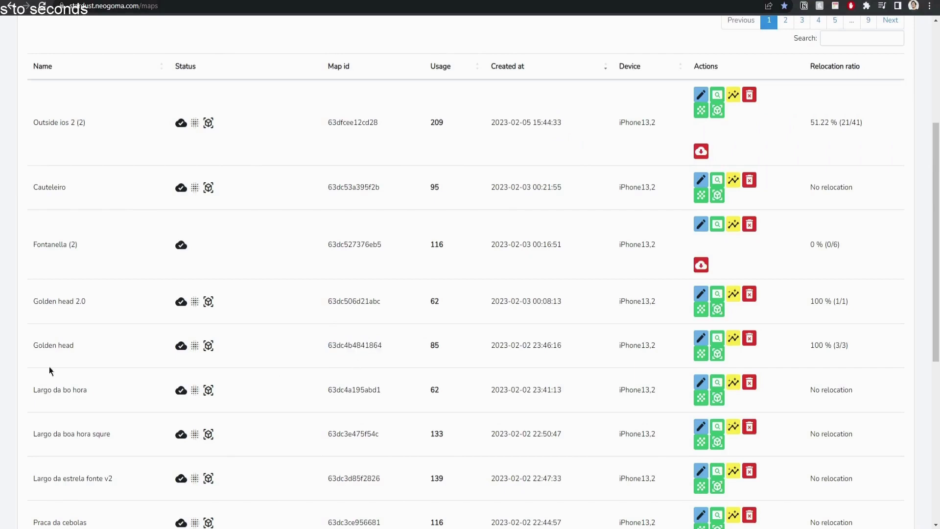
{"action": "left_click_drag", "start_coordinate": [55, 365], "coordinate": [20, 345]}
{"action": "left_click", "coordinate": [269, 344]}
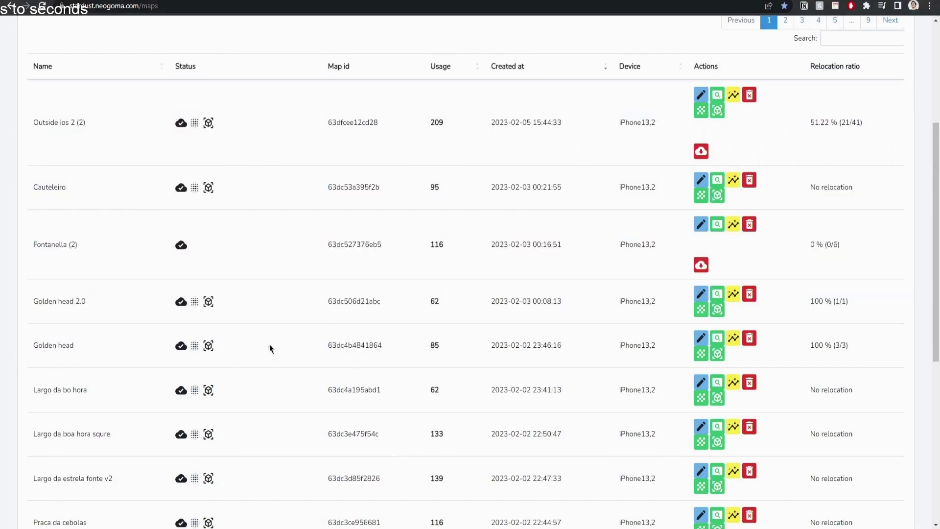
{"action": "double_click", "coordinate": [373, 345]}
{"action": "key", "text": "ctrl+c"}
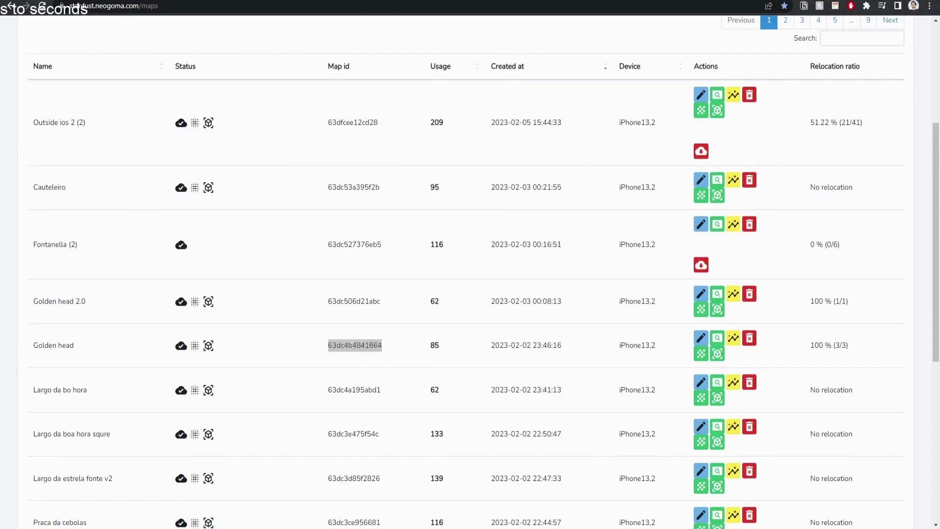
{"action": "key", "text": "alt+Tab"}
{"action": "left_click", "coordinate": [832, 146]}
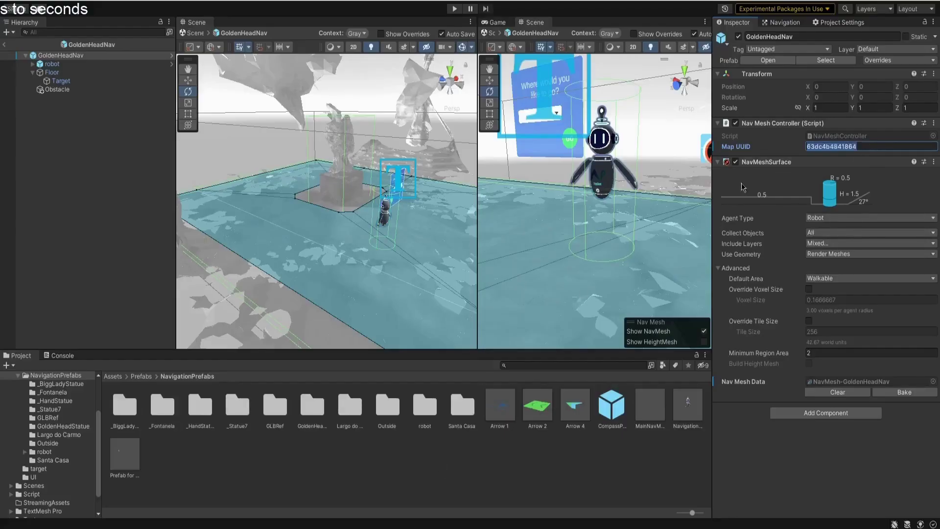
{"action": "key", "text": "ctrl+v"}
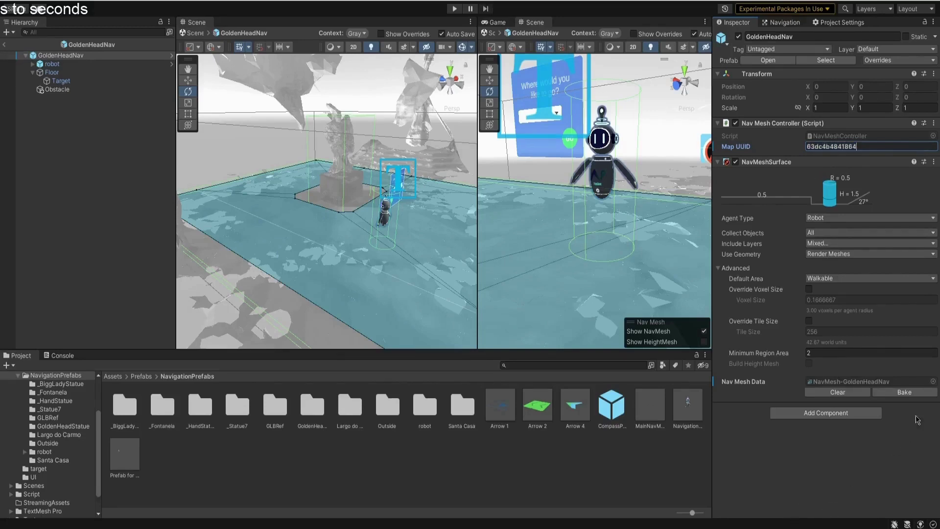
{"action": "left_click", "coordinate": [923, 441]}
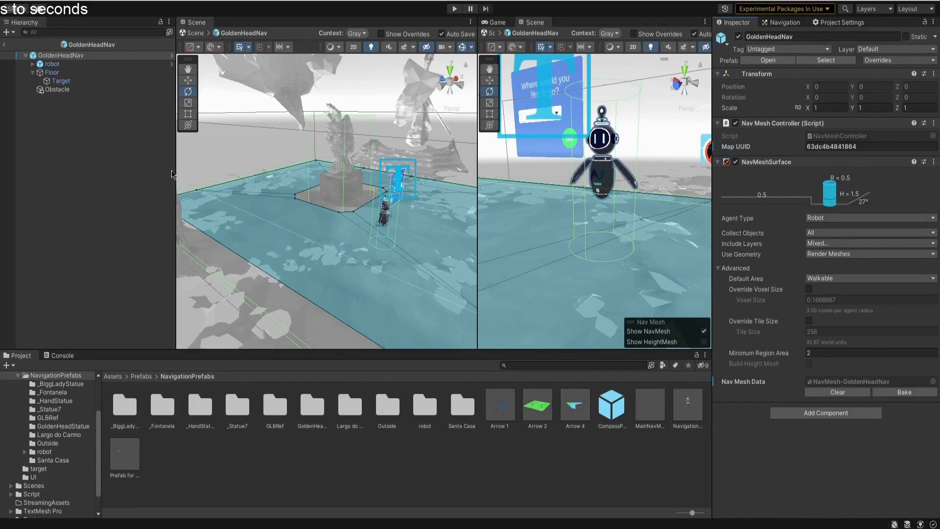
{"action": "left_click", "coordinate": [5, 45]}
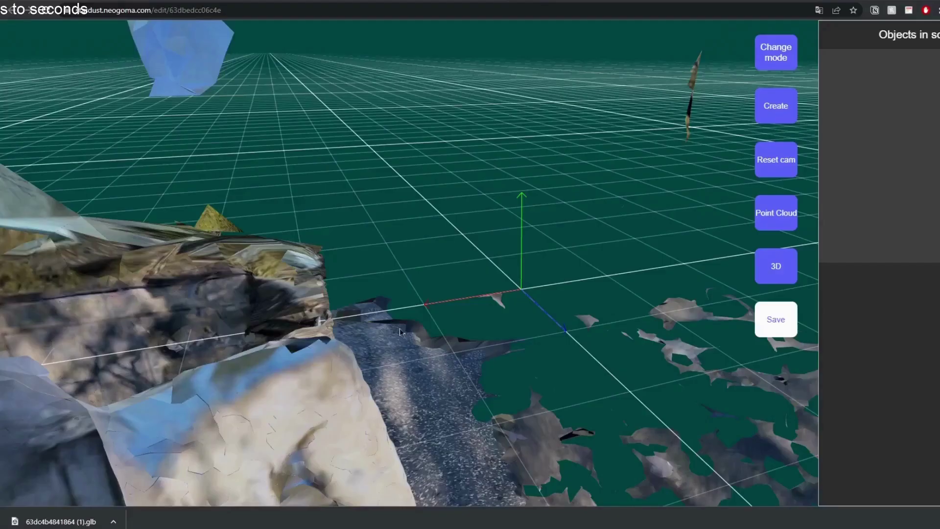
{"action": "left_click_drag", "start_coordinate": [399, 328], "coordinate": [489, 313]}
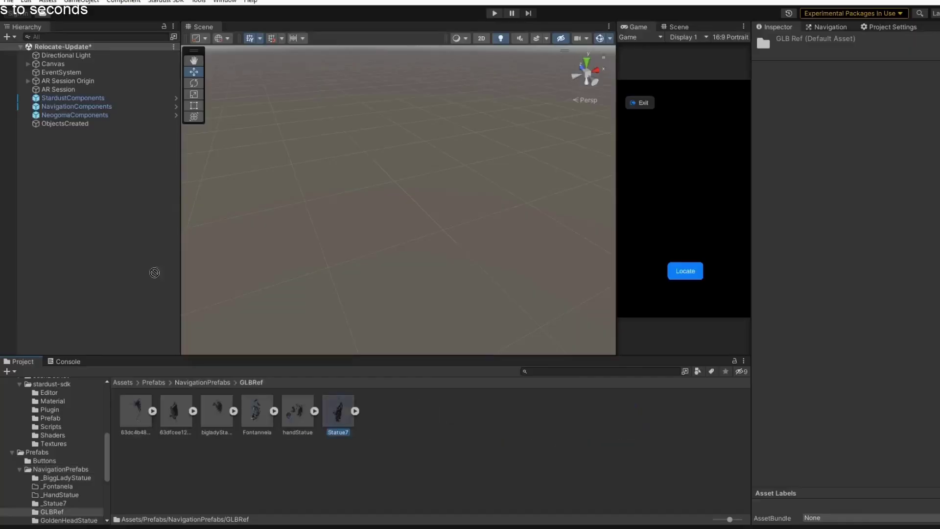
Add the Statue7 reference model and the statue7Nav prefab to the scene hierarchy.
{"action": "left_click_drag", "start_coordinate": [118, 248], "coordinate": [119, 248]}
{"action": "left_click", "coordinate": [214, 383]}
{"action": "double_click", "coordinate": [255, 410]}
{"action": "left_click_drag", "start_coordinate": [136, 414], "coordinate": [102, 294]}
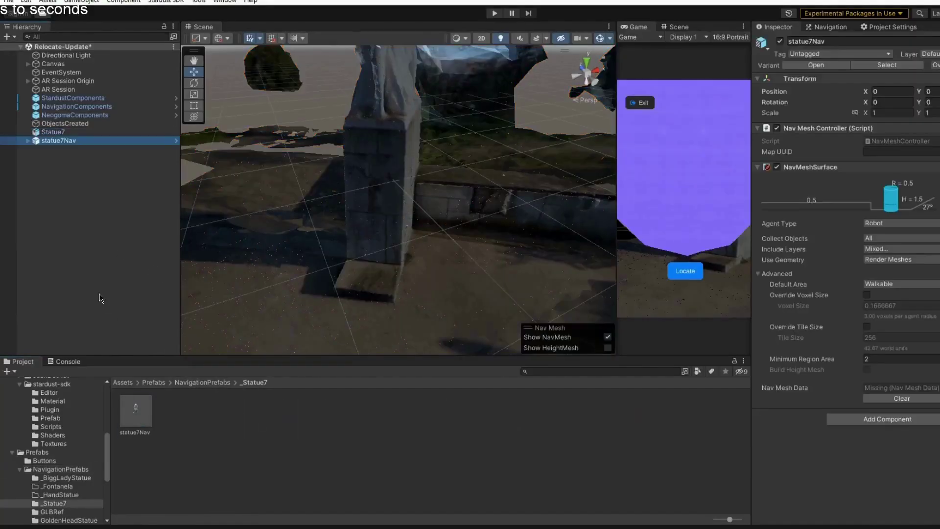
{"action": "right_click_drag", "start_coordinate": [343, 274], "coordinate": [198, 261]}
Fill in the target hint "Target" for Element 0 in the Target List of statue7Nav's robot.
{"action": "left_click", "coordinate": [73, 86]}
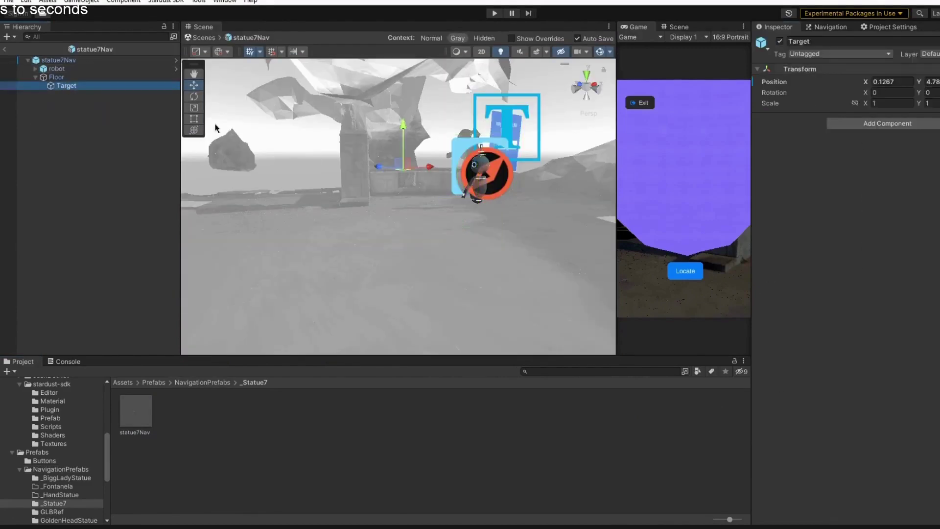
{"action": "left_click", "coordinate": [56, 69]}
{"action": "scroll", "coordinate": [842, 294], "scroll_direction": "down", "scroll_amount": 3}
{"action": "left_click", "coordinate": [896, 443]}
{"action": "type", "text": "Target"}
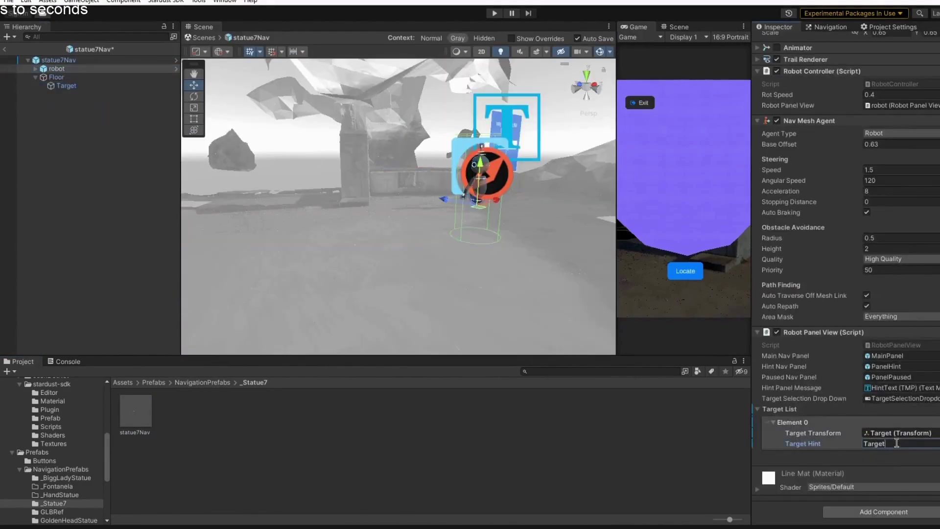
{"action": "key", "text": "BackSpace"}
{"action": "key", "text": "BackSpace"}
{"action": "key", "text": "BackSpace"}
{"action": "key", "text": "BackSpace"}
{"action": "key", "text": "BackSpace"}
{"action": "key", "text": "BackSpace"}
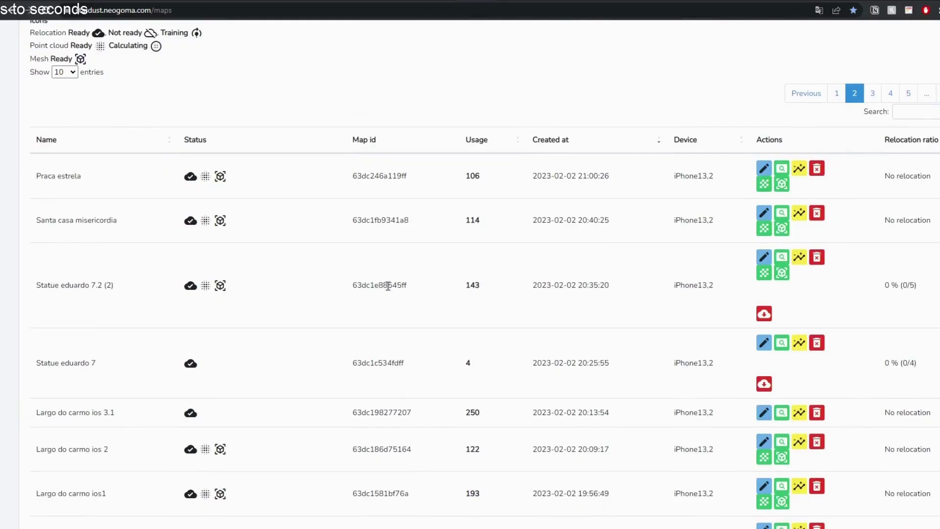
Copy the Statue eduardo 7.2 (2) map ID 63dc1e88545ff into statue7Nav's Map UUID and leave prefab editing.
{"action": "double_click", "coordinate": [388, 286]}
{"action": "key", "text": "ctrl+c"}
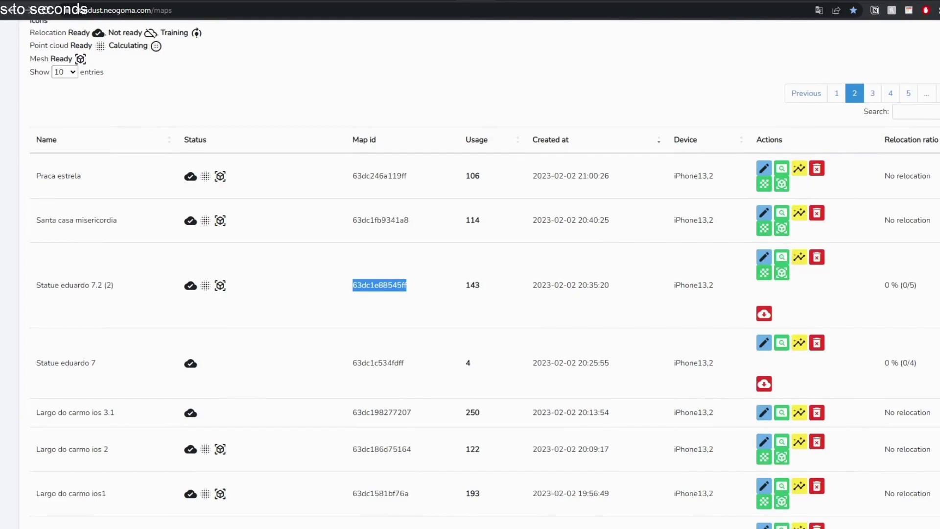
{"action": "left_click", "coordinate": [405, 526]}
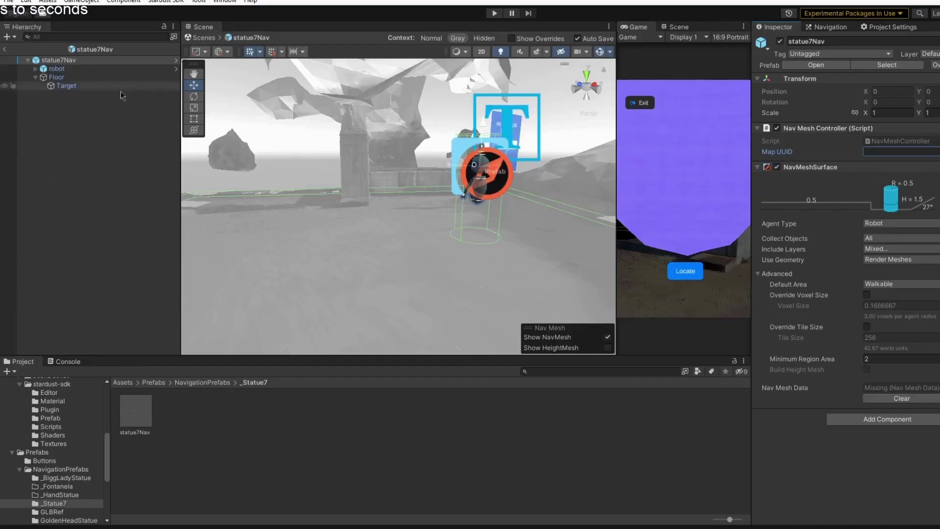
{"action": "key", "text": "ctrl+v"}
{"action": "left_click", "coordinate": [4, 49]}
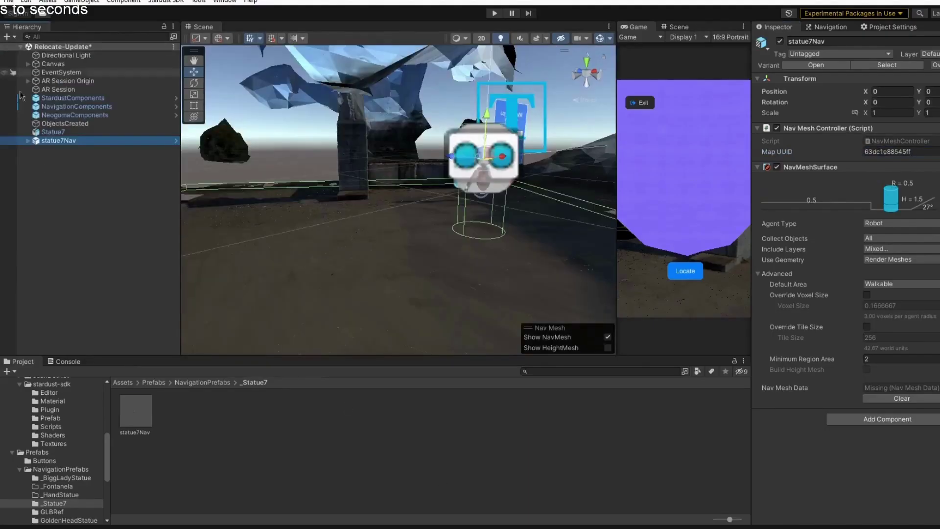
Clear Statue7 and statue7Nav from the scene and create an empty object named MainNavMeshPrefab.
{"action": "left_click", "coordinate": [100, 195]}
{"action": "left_click", "coordinate": [96, 140]}
{"action": "left_click", "coordinate": [95, 135], "text": "shift"}
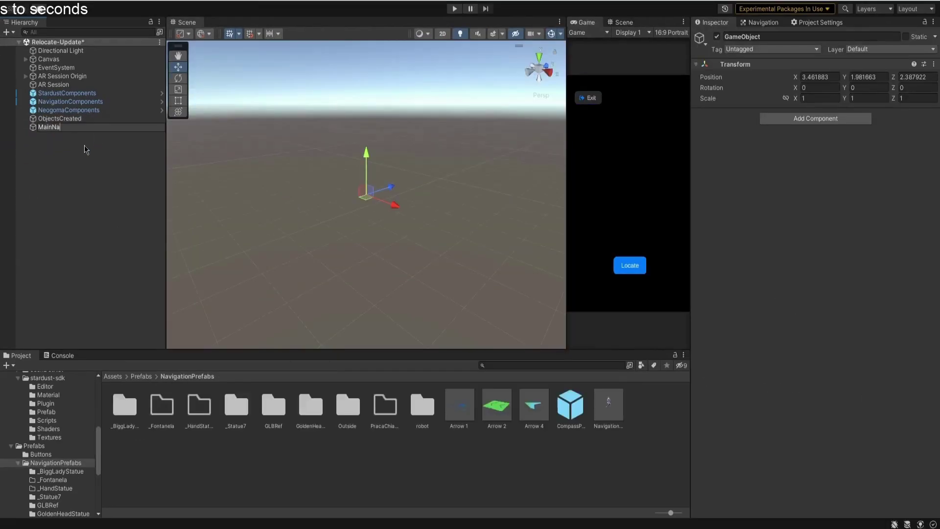
{"action": "type", "text": "vMeshPrefab"}
{"action": "key", "text": "Return"}
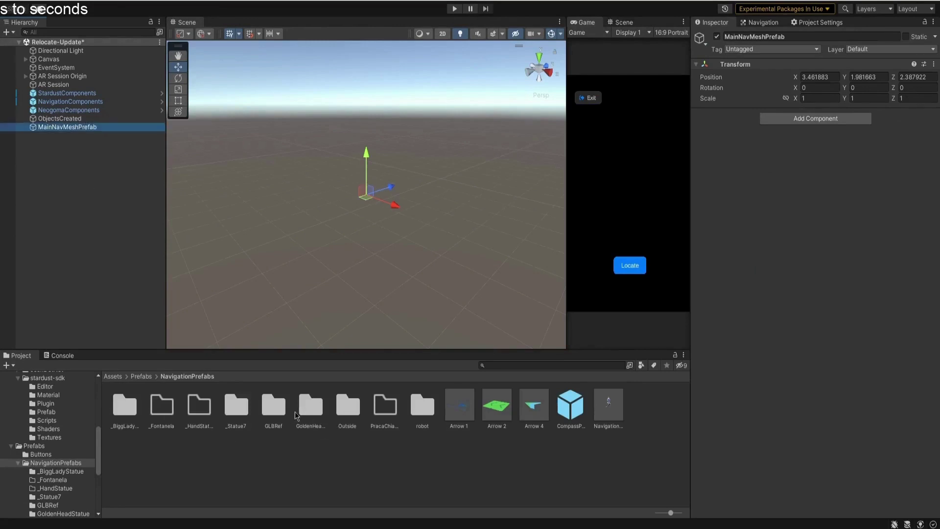
Nest the _BiggLadyStatue navigation prefab, statue7Nav and GoldenHeadNav under MainNavMeshPrefab.
{"action": "double_click", "coordinate": [133, 408]}
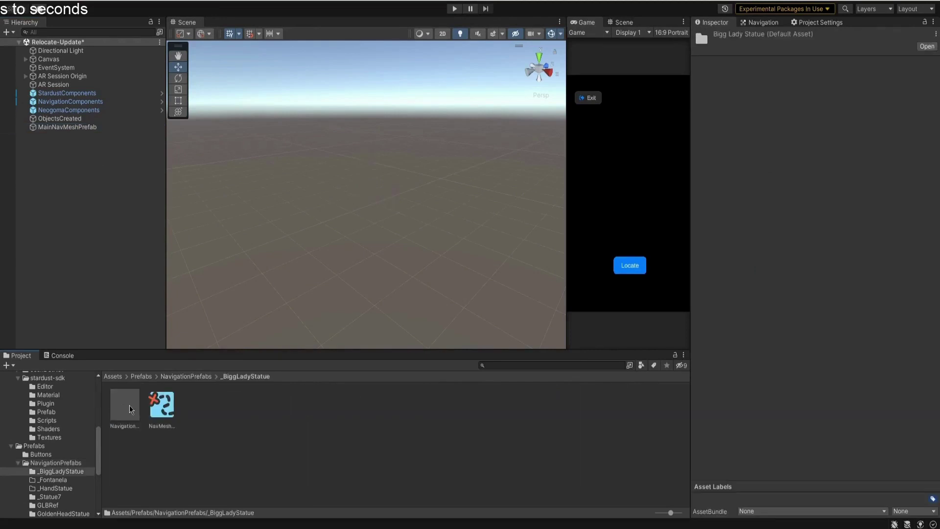
{"action": "left_click_drag", "start_coordinate": [125, 404], "coordinate": [77, 137]}
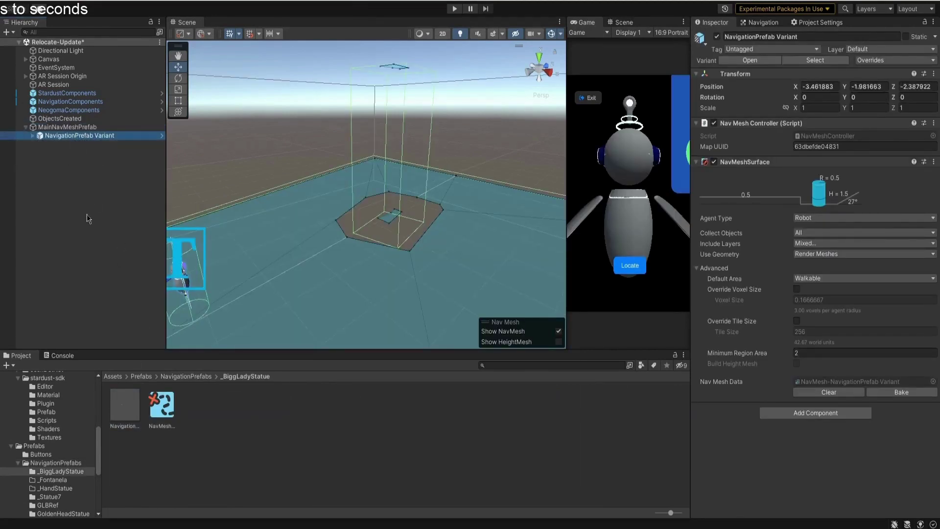
{"action": "left_click", "coordinate": [187, 376]}
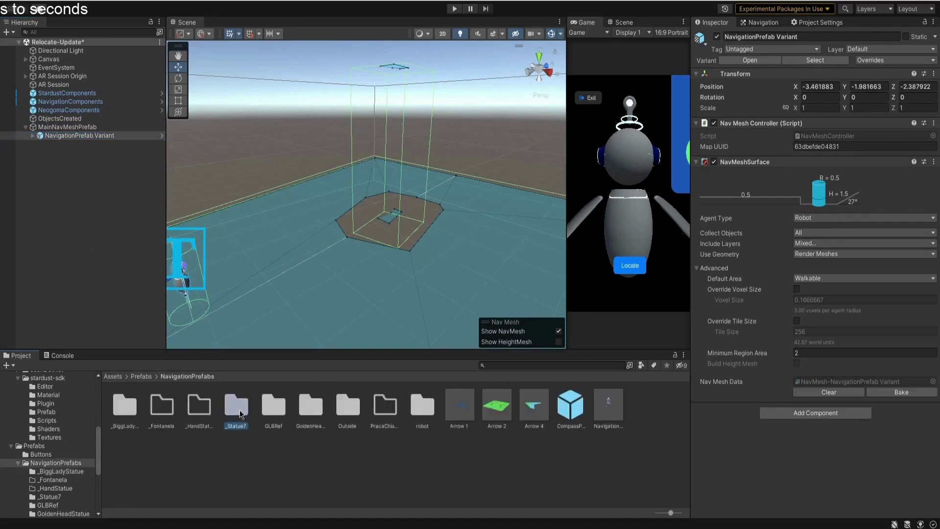
{"action": "double_click", "coordinate": [236, 407]}
{"action": "left_click_drag", "start_coordinate": [130, 410], "coordinate": [68, 128]}
{"action": "left_click", "coordinate": [186, 376]}
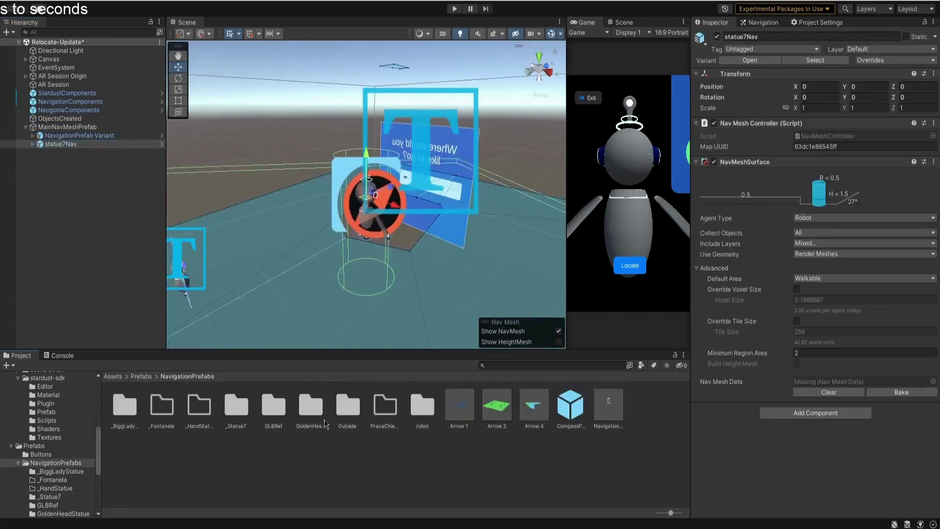
{"action": "double_click", "coordinate": [308, 408]}
{"action": "left_click_drag", "start_coordinate": [128, 412], "coordinate": [68, 128]}
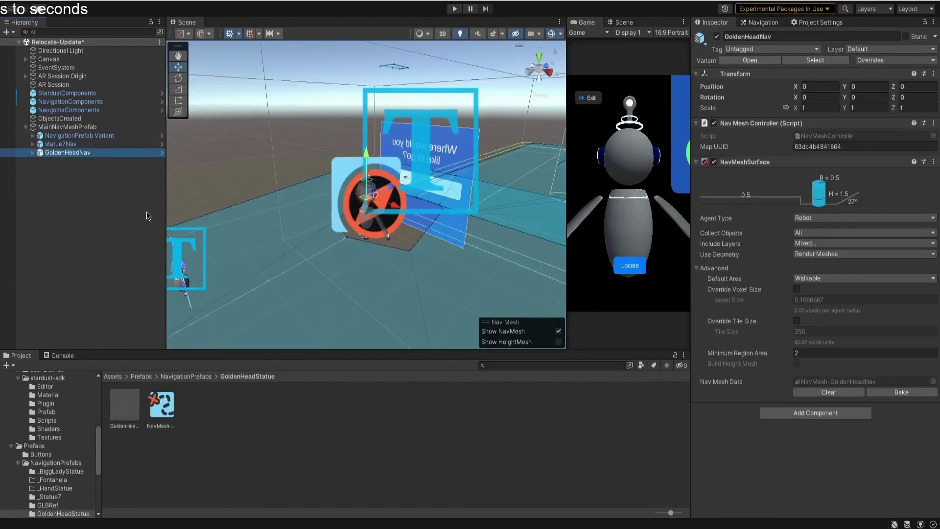
{"action": "left_click", "coordinate": [199, 379]}
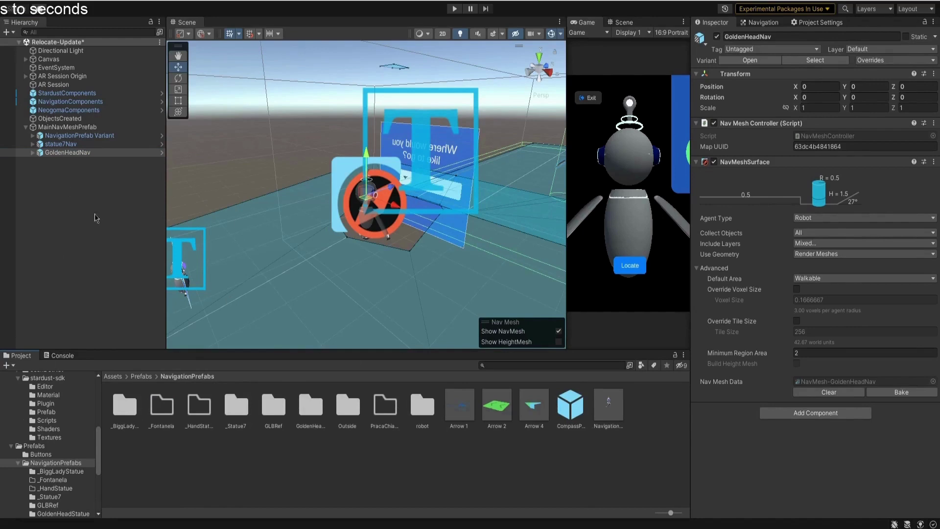
Save MainNavMeshPrefab as a prefab asset in the NavigationPrefabs folder and delete its instance from the scene.
{"action": "left_click", "coordinate": [27, 128]}
{"action": "left_click_drag", "start_coordinate": [61, 129], "coordinate": [655, 432]}
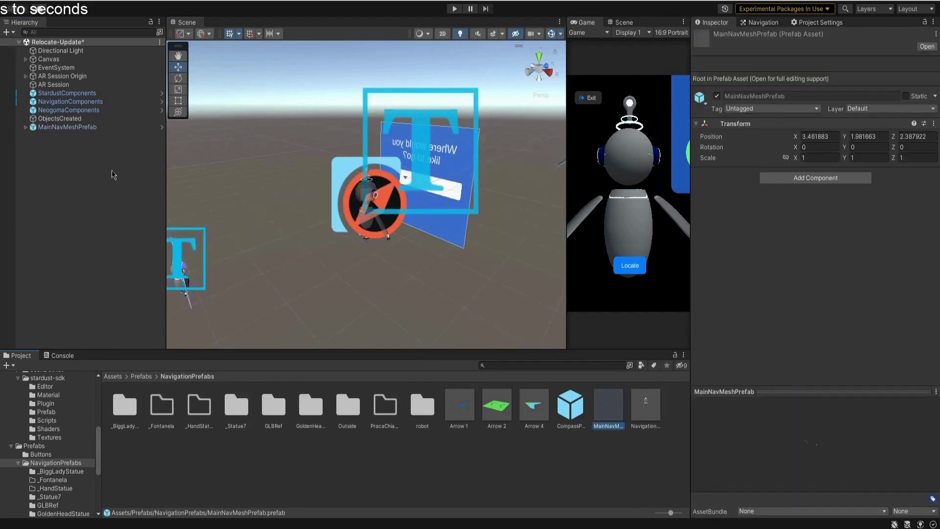
{"action": "left_click", "coordinate": [62, 128]}
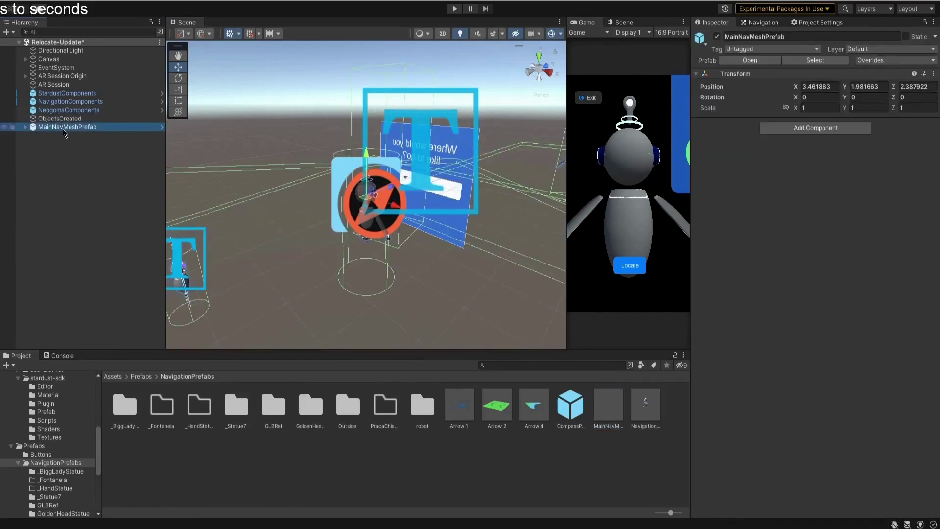
{"action": "key", "text": "Delete"}
Assign MainNavMeshPrefab as the Content Prefab of the Map Relocation Manager on StardustComponents.
{"action": "left_click", "coordinate": [72, 94]}
{"action": "scroll", "coordinate": [827, 362], "scroll_direction": "down", "scroll_amount": 10}
{"action": "scroll", "coordinate": [827, 357], "scroll_direction": "down", "scroll_amount": 15}
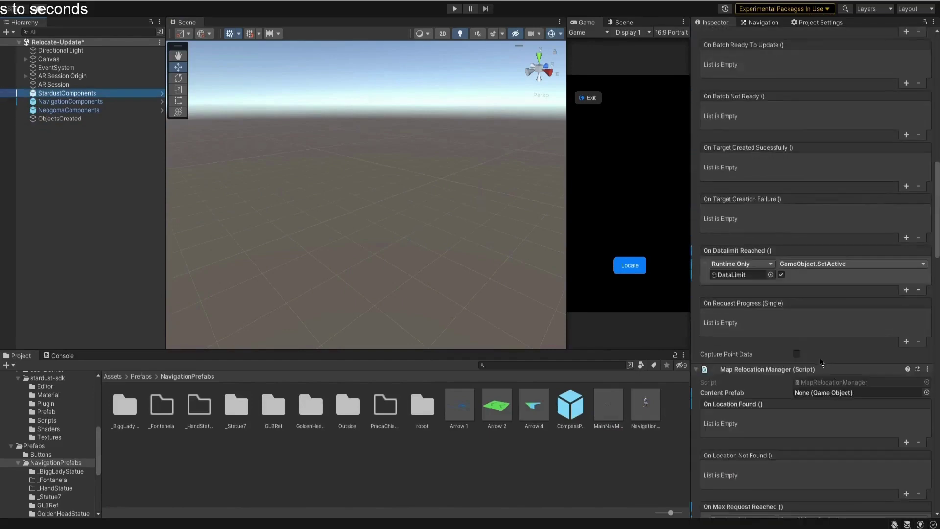
{"action": "scroll", "coordinate": [819, 358], "scroll_direction": "down", "scroll_amount": 2}
{"action": "left_click", "coordinate": [827, 331]}
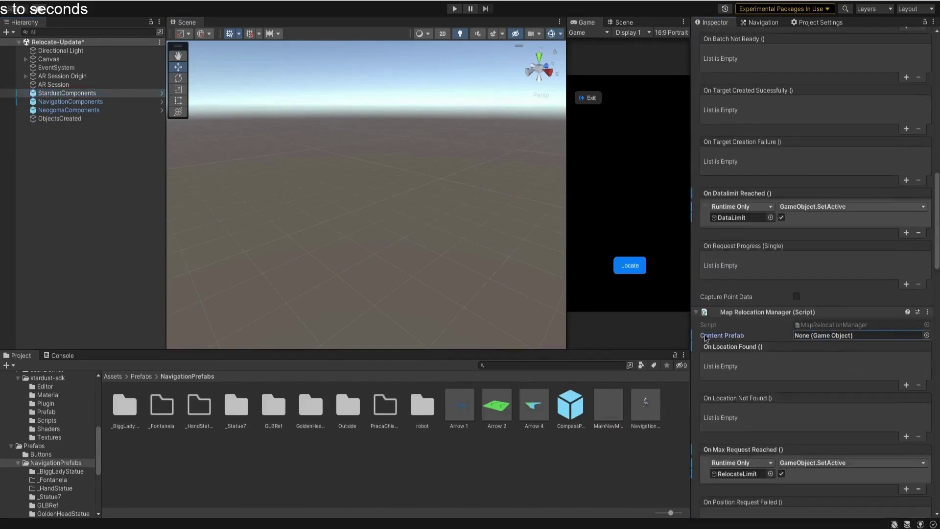
{"action": "left_click_drag", "start_coordinate": [612, 404], "coordinate": [803, 337]}
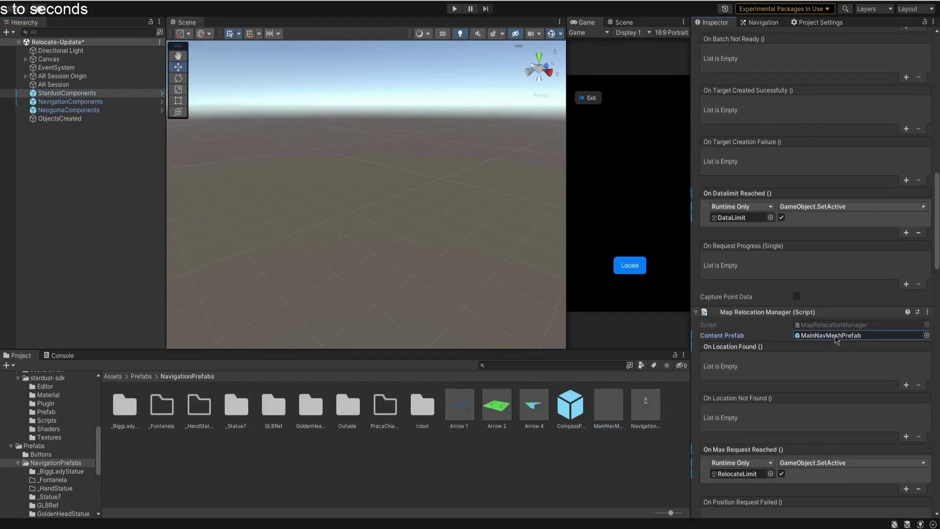
Open MainNavMeshPrefab for editing and deactivate its three nested navigation prefabs together.
{"action": "double_click", "coordinate": [610, 406]}
{"action": "left_click", "coordinate": [62, 64]}
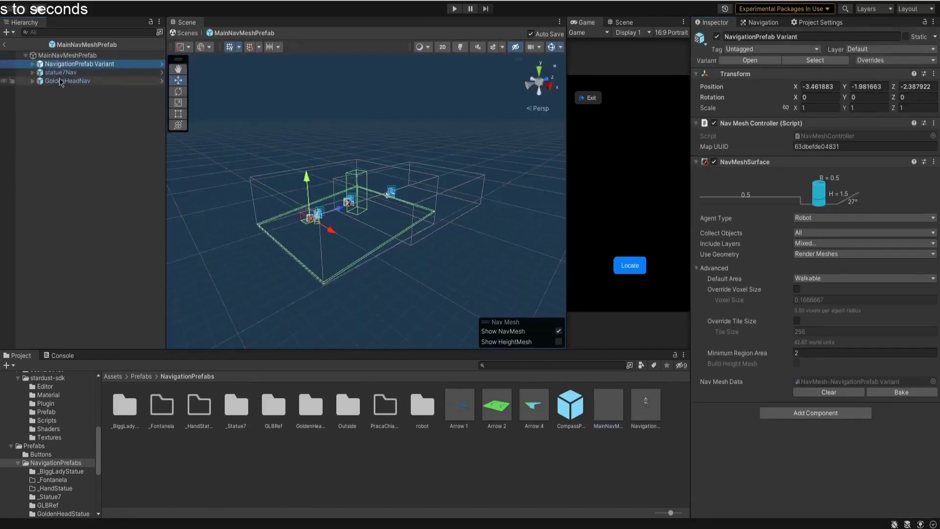
{"action": "left_click", "coordinate": [62, 81]}
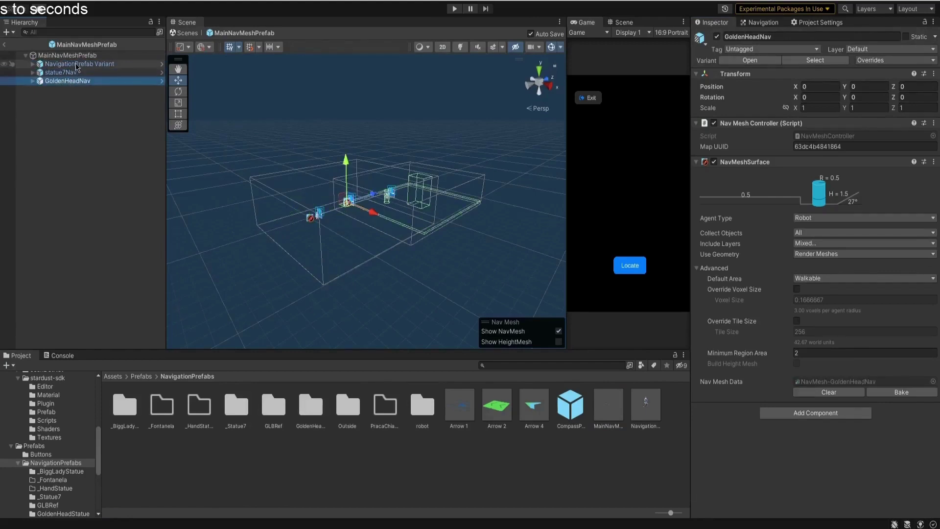
{"action": "left_click", "coordinate": [77, 64], "text": "shift"}
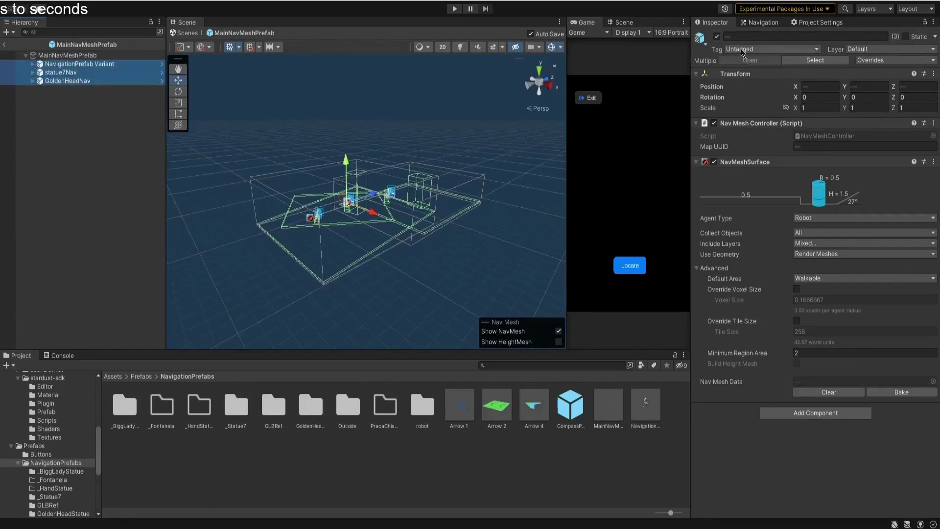
{"action": "left_click", "coordinate": [717, 37]}
{"action": "left_click", "coordinate": [126, 142]}
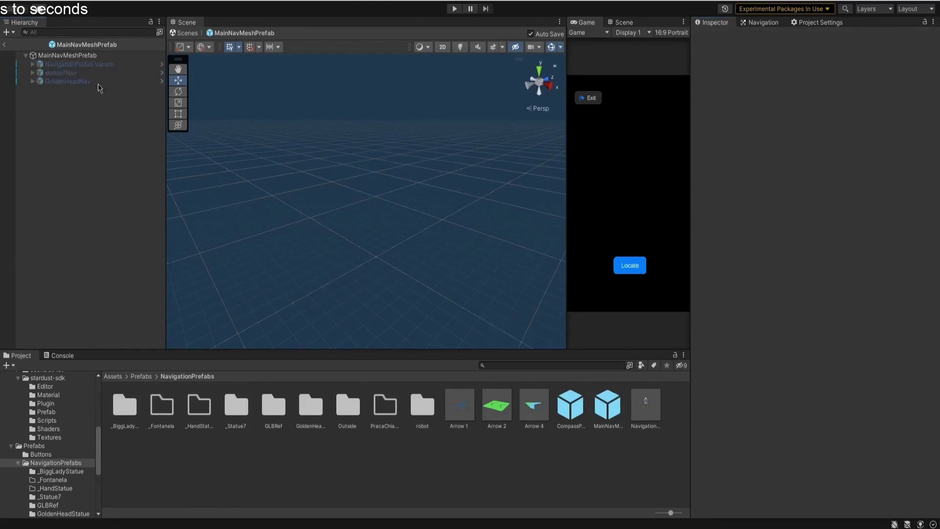
Activate only statue7Nav in MainNavMeshPrefab and check its Map UUID.
{"action": "left_click", "coordinate": [61, 73]}
{"action": "left_click", "coordinate": [717, 37]}
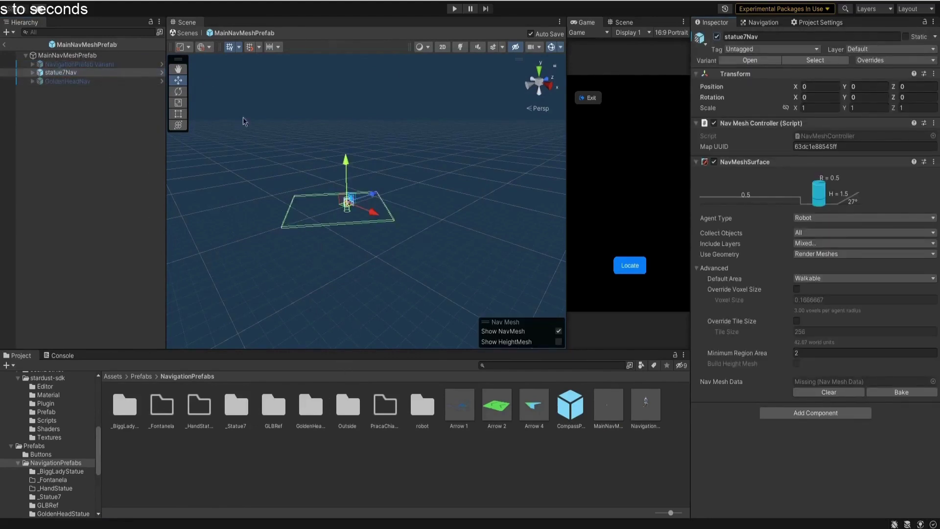
{"action": "left_click", "coordinate": [839, 147]}
{"action": "left_click_drag", "start_coordinate": [839, 146], "coordinate": [744, 145]}
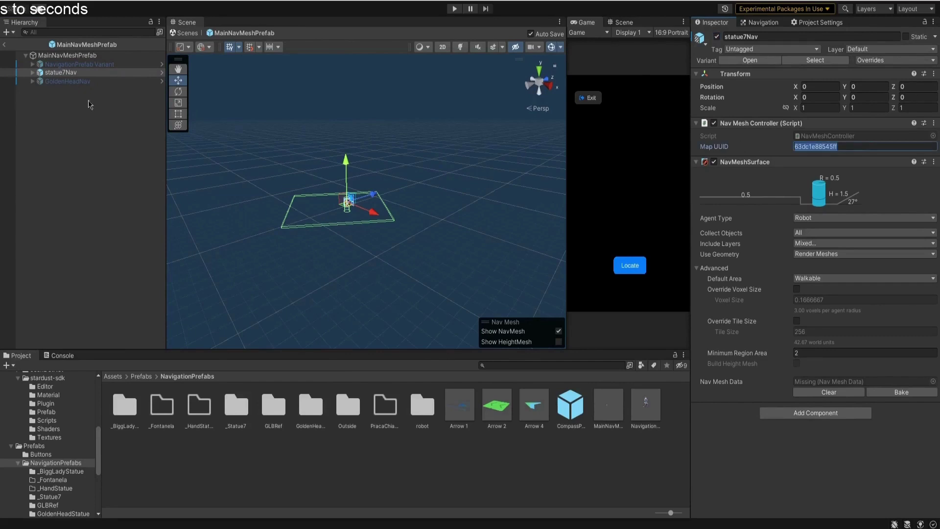
Activate GoldenHeadNav and deactivate statue7Nav inside MainNavMeshPrefab.
{"action": "left_click", "coordinate": [89, 81]}
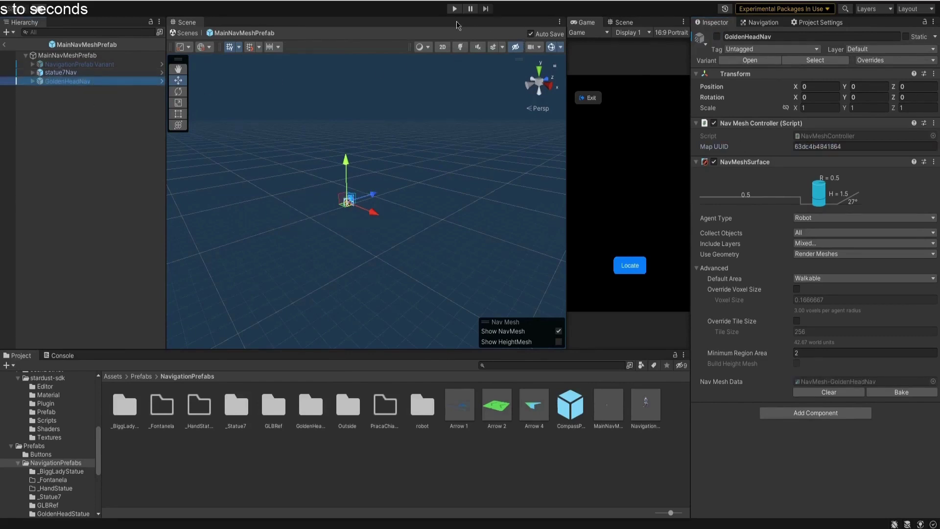
{"action": "left_click", "coordinate": [717, 37]}
{"action": "left_click", "coordinate": [92, 64]}
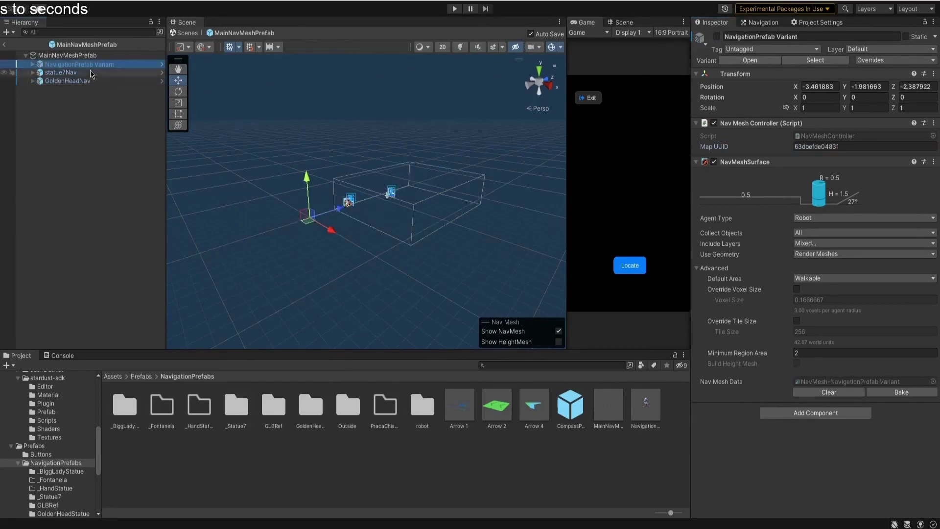
{"action": "left_click", "coordinate": [90, 72]}
{"action": "left_click", "coordinate": [716, 36]}
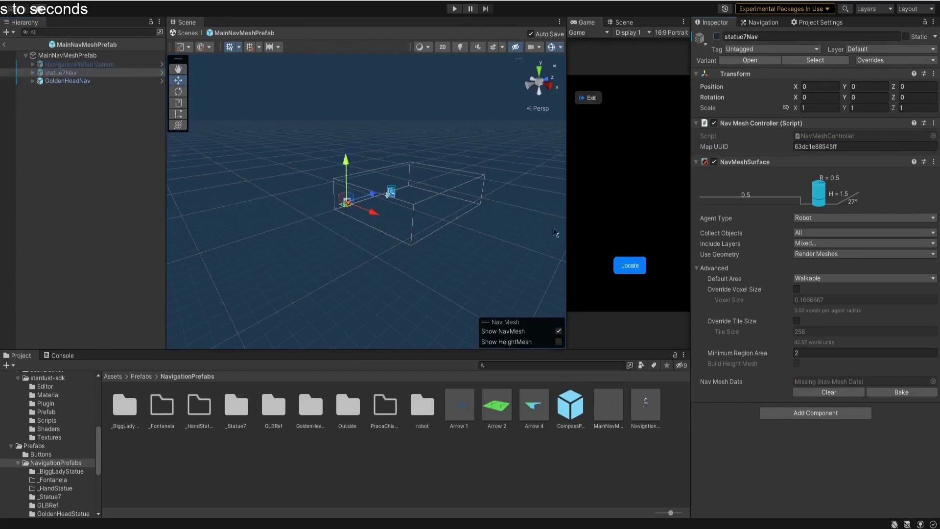
Open statue7Nav in MainNavMeshPrefab as its own prefab, bake its NavMeshSurface and return to the Relocate-Update scene.
{"action": "left_click", "coordinate": [856, 146]}
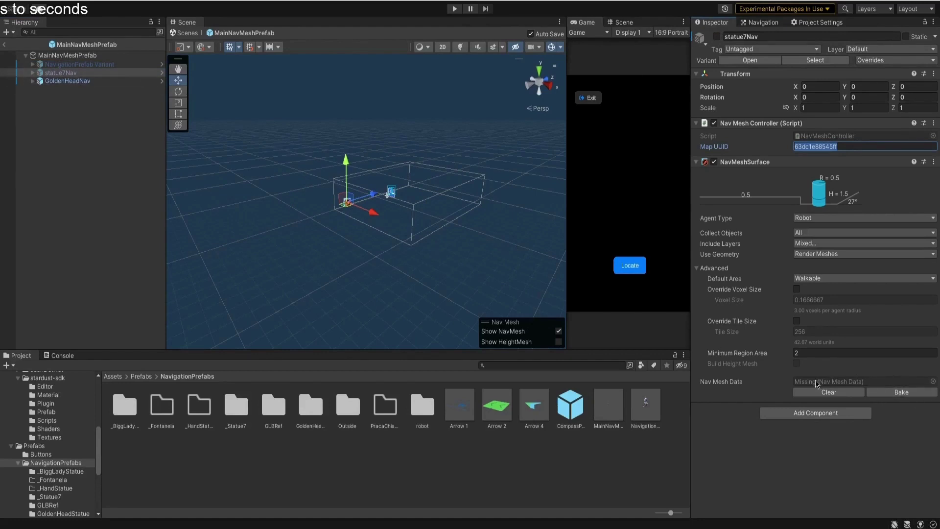
{"action": "left_click", "coordinate": [162, 73]}
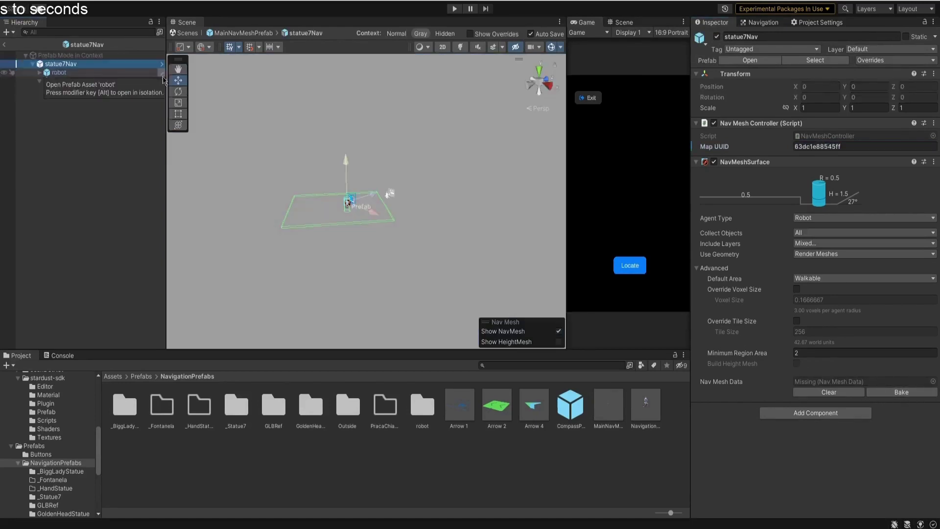
{"action": "left_click", "coordinate": [901, 391]}
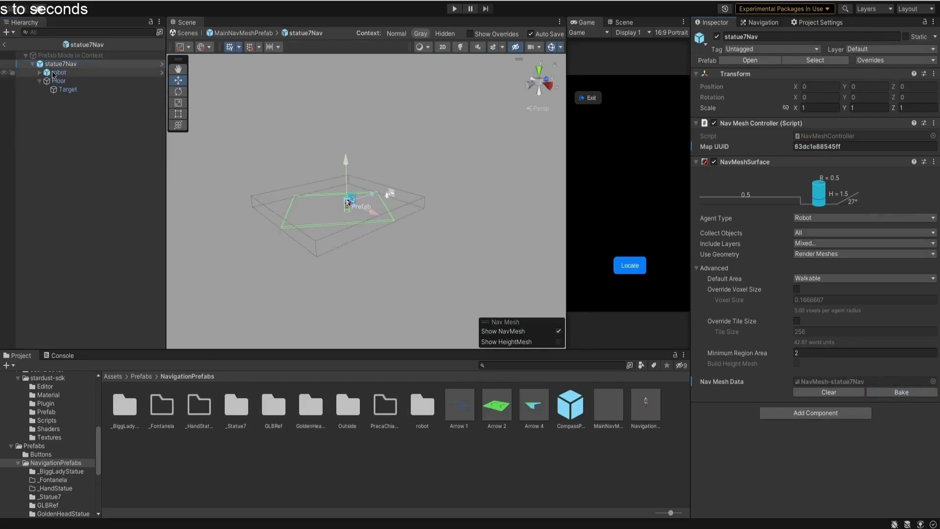
{"action": "left_click", "coordinate": [5, 45]}
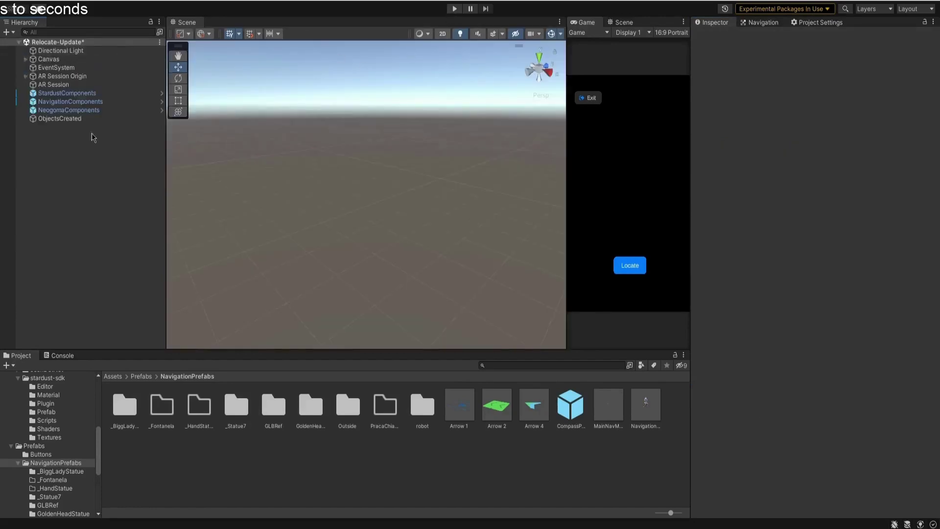
Review OnMapSelected in RelocationDemo.cs, then switch to the Stardust website's account settings and copy the developer token.
{"action": "key", "text": "alt+Tab"}
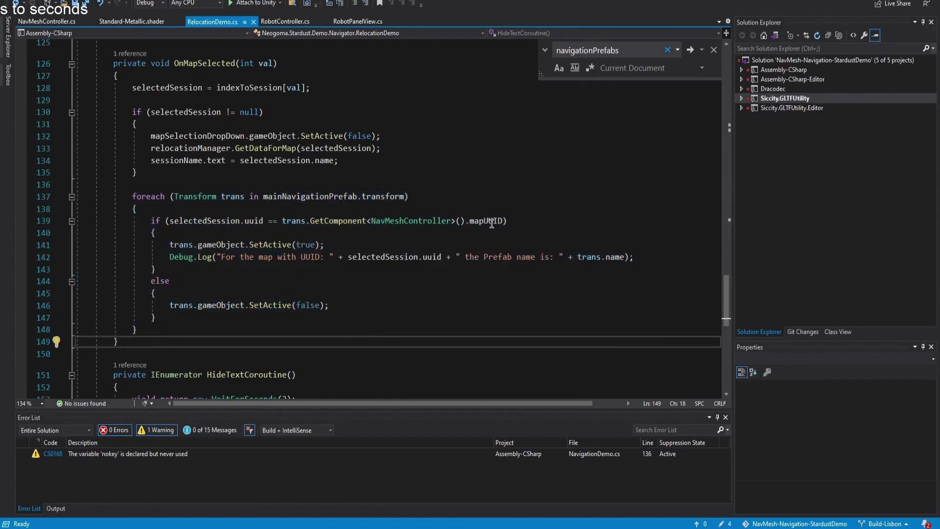
{"action": "key", "text": "alt+Tab"}
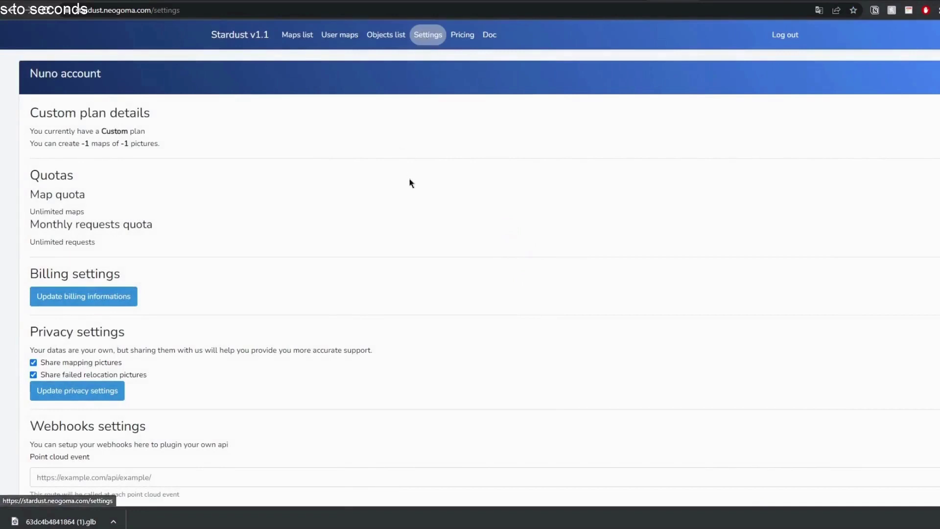
{"action": "scroll", "coordinate": [293, 298], "scroll_direction": "down", "scroll_amount": 2}
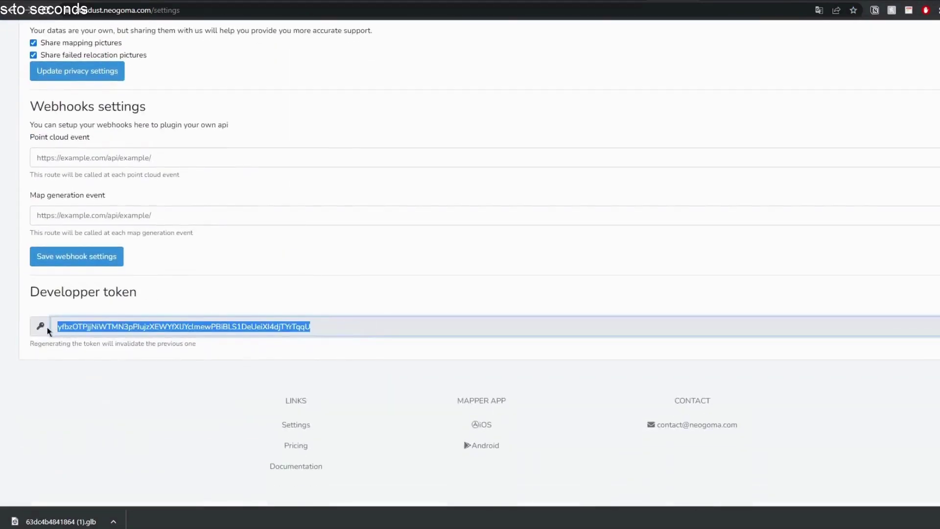
{"action": "right_click", "coordinate": [255, 327]}
{"action": "left_click", "coordinate": [291, 337]}
{"action": "key", "text": "alt+Tab"}
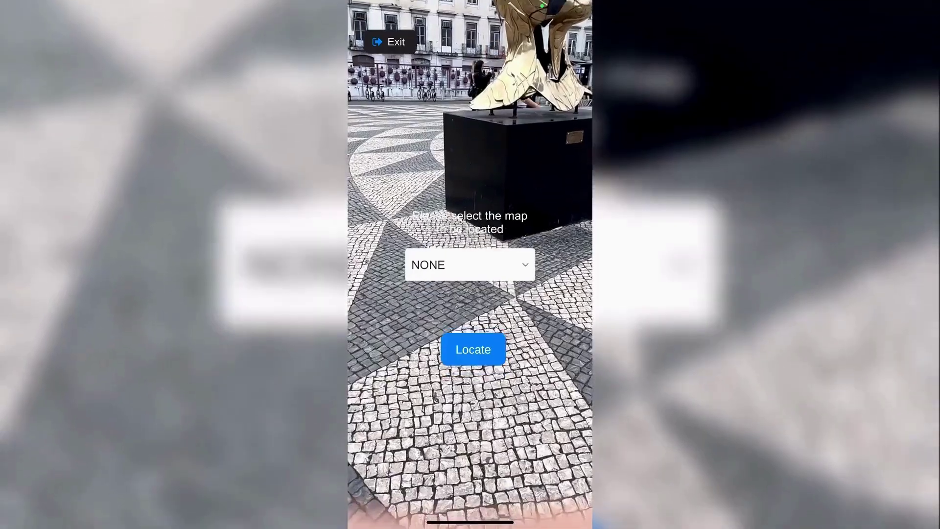
Switch to the mobile AR demo, select the Golden head map for relocation and start navigating to Target.
{"action": "left_click", "coordinate": [469, 264]}
{"action": "scroll", "coordinate": [470, 343], "scroll_direction": "down", "scroll_amount": 5}
{"action": "scroll", "coordinate": [470, 342], "scroll_direction": "down", "scroll_amount": 2}
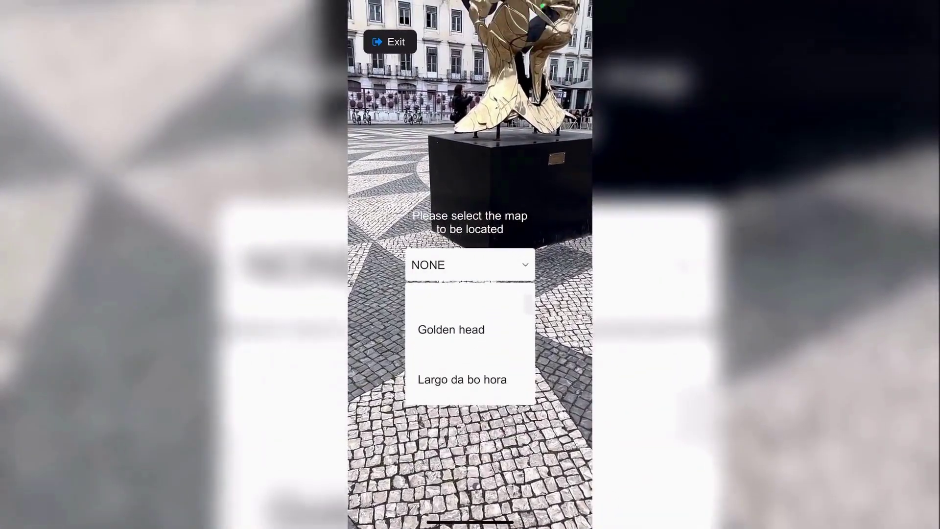
{"action": "left_click", "coordinate": [451, 327]}
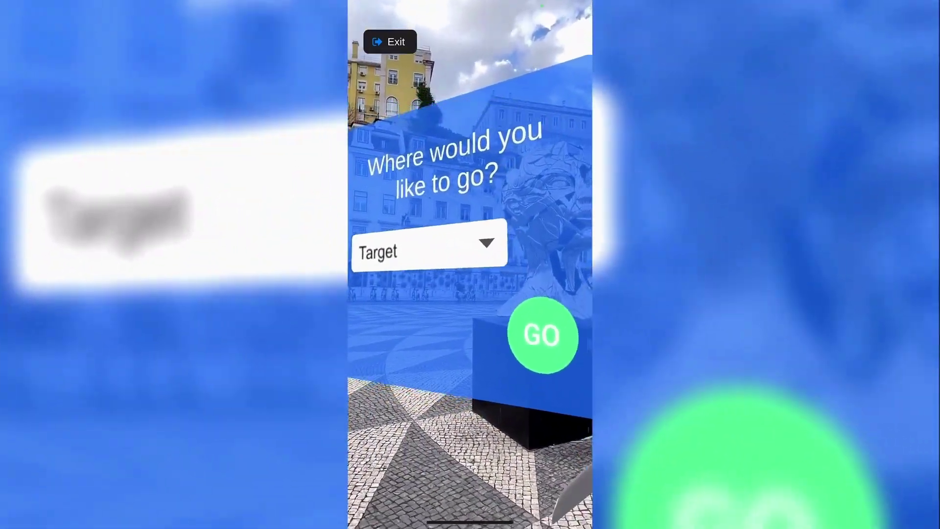
{"action": "left_click", "coordinate": [536, 330]}
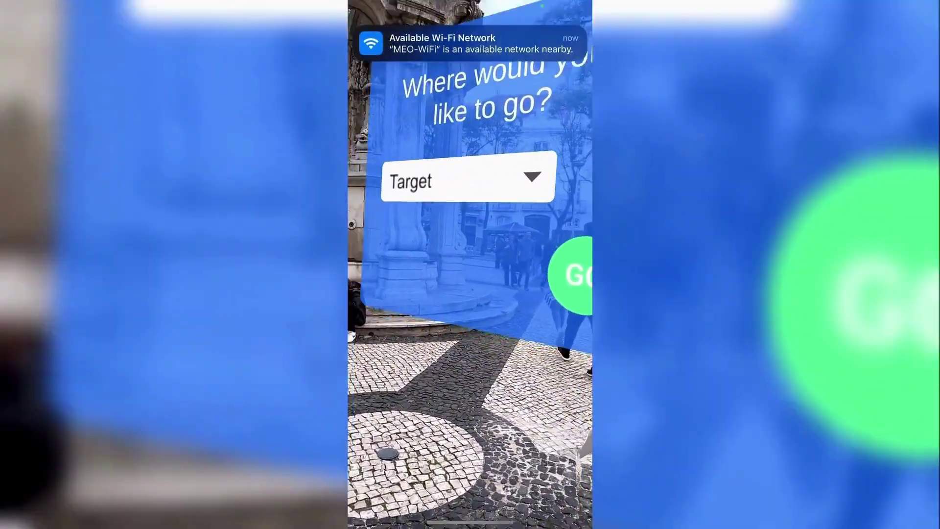
Choose Target as the destination in the AR navigation prompt and start the robot's guidance.
{"action": "left_click", "coordinate": [469, 176]}
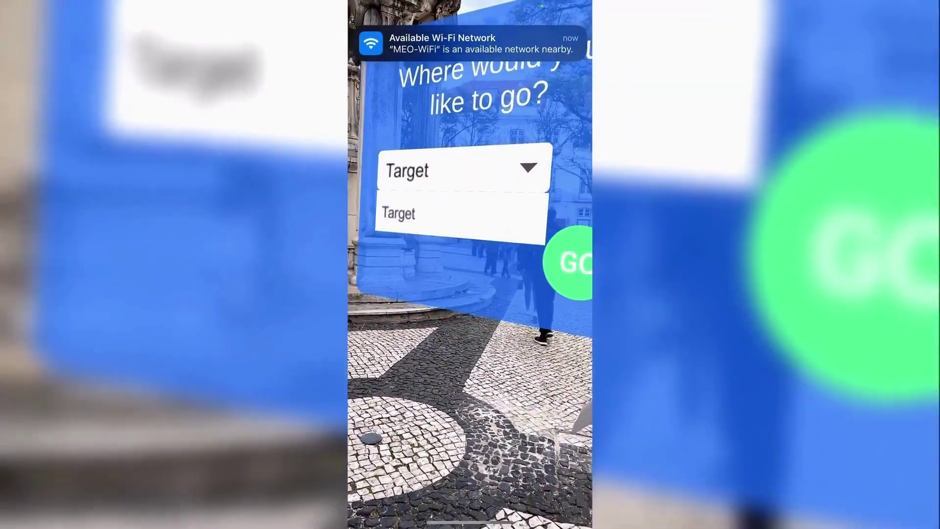
{"action": "left_click", "coordinate": [398, 210]}
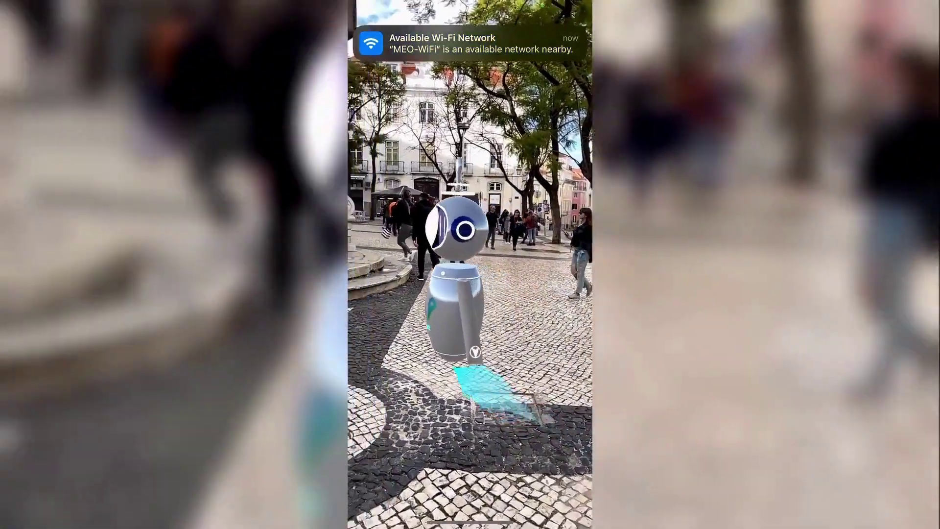